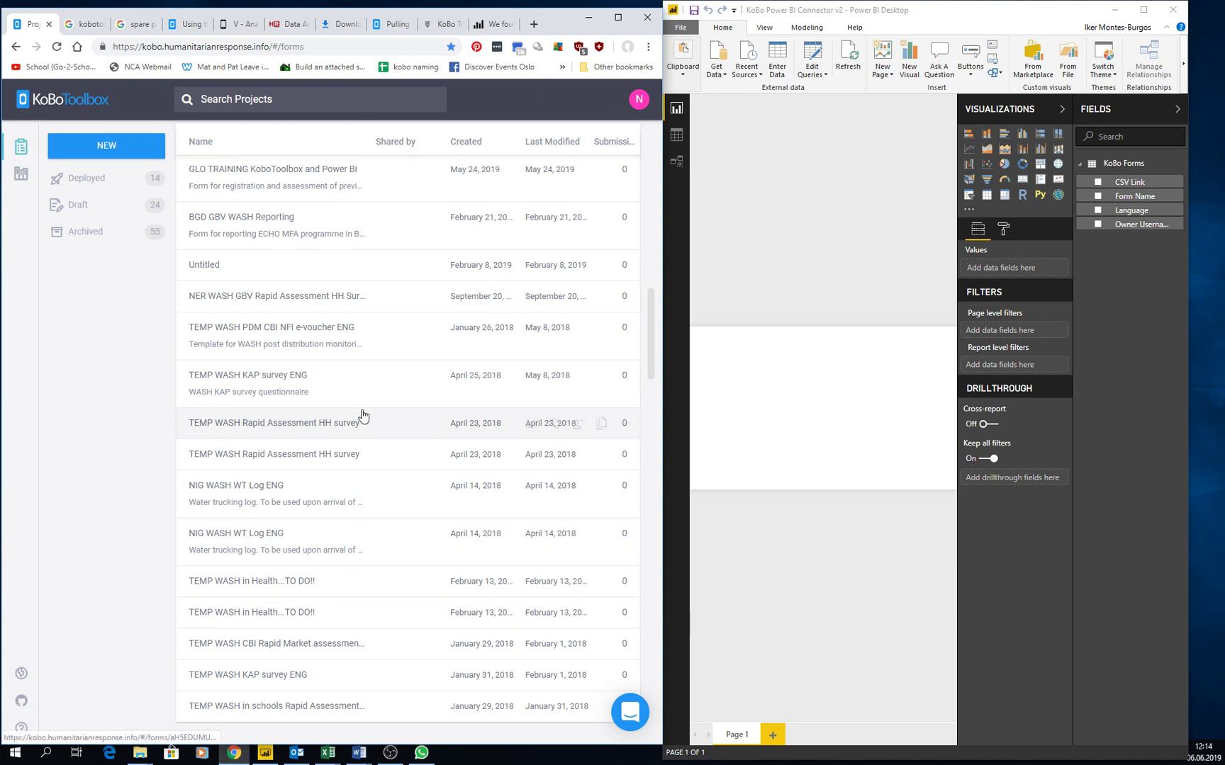
Widen the Power BI window and switch to the Help Center's 'Pulling your data into PowerBI' article.
{"action": "scroll", "coordinate": [362, 414], "scroll_direction": "down", "scroll_amount": 5}
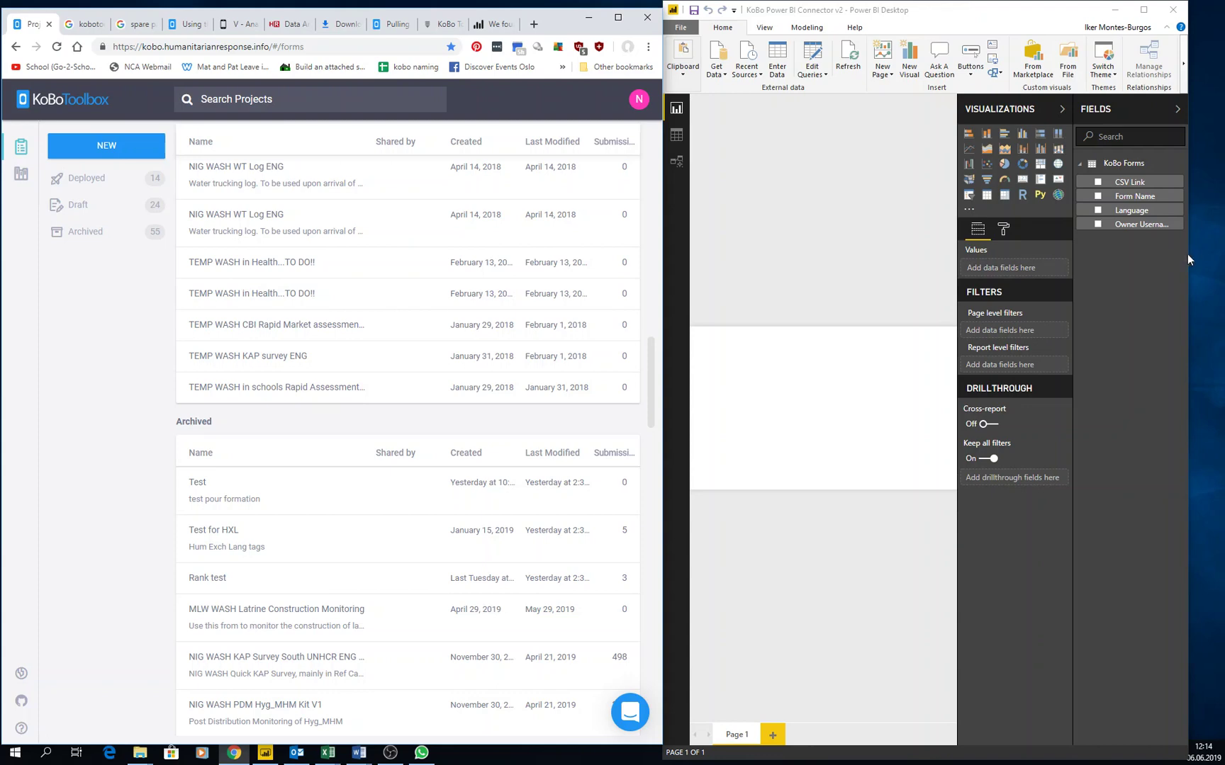
{"action": "left_click_drag", "start_coordinate": [1187, 253], "coordinate": [1212, 254]}
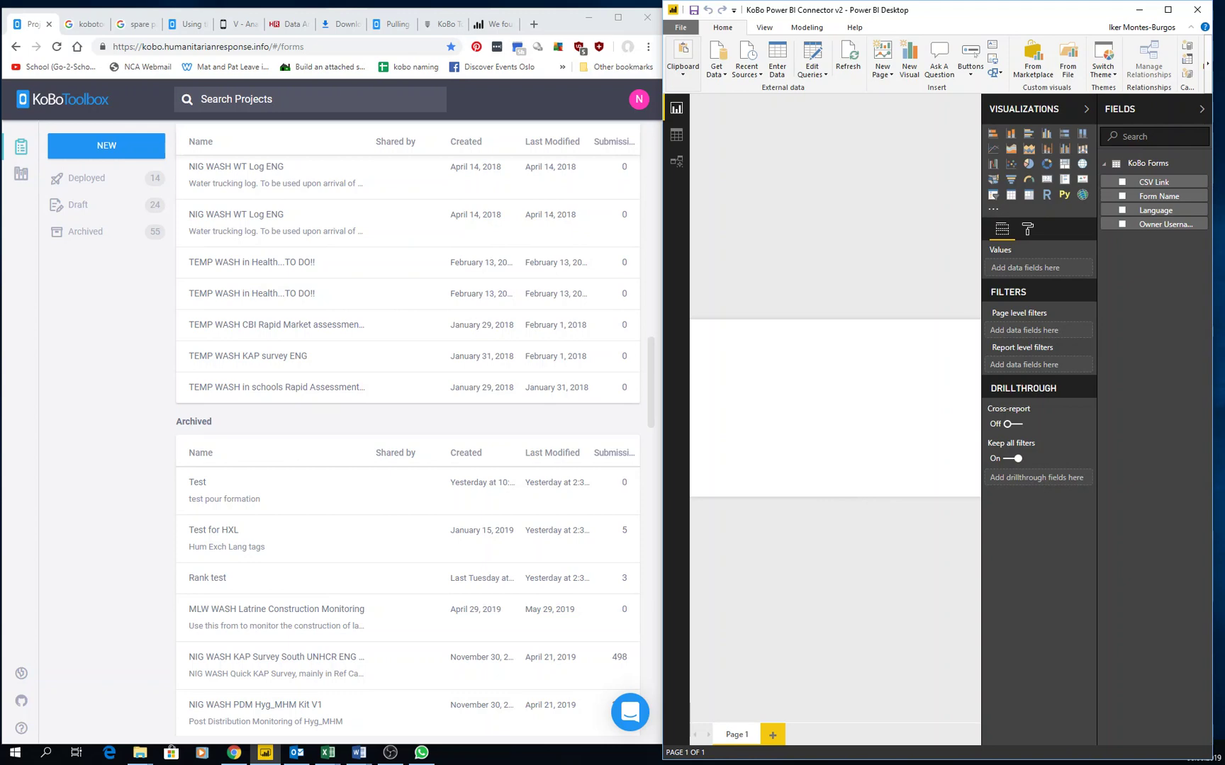
{"action": "left_click", "coordinate": [393, 24]}
{"action": "scroll", "coordinate": [337, 358], "scroll_direction": "up", "scroll_amount": 10}
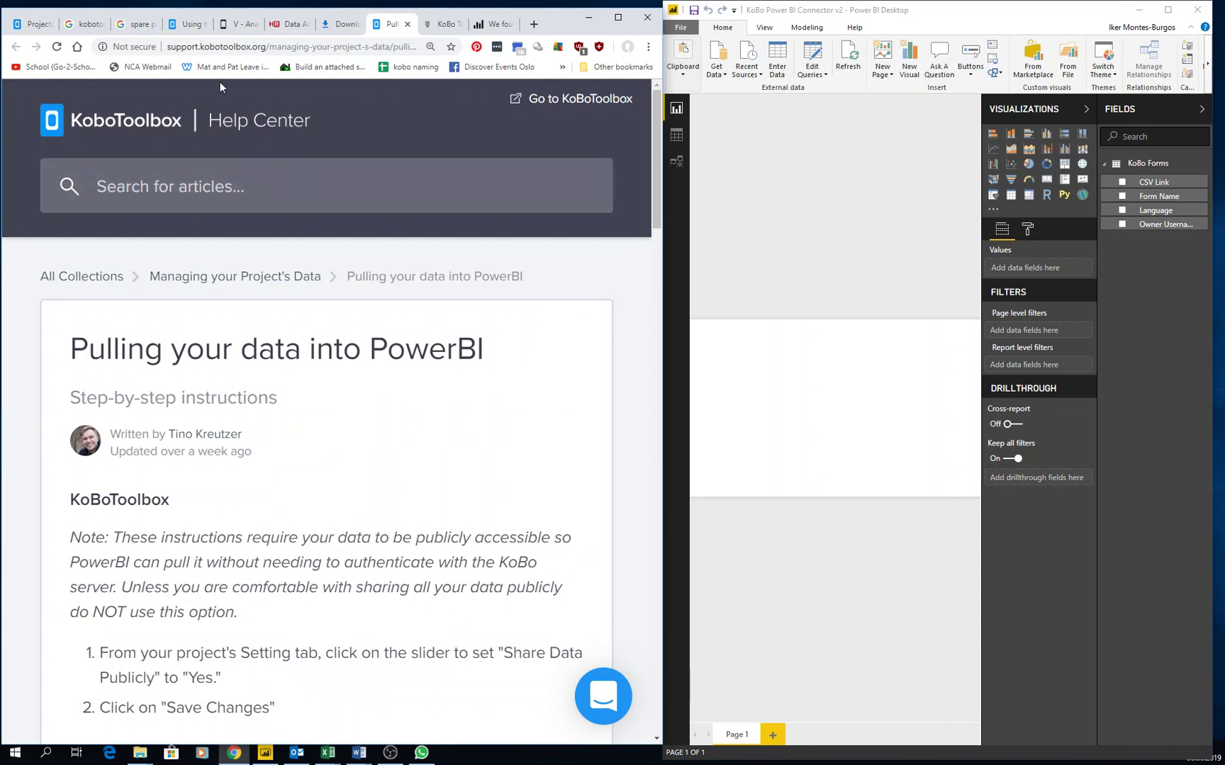
{"action": "left_click_drag", "start_coordinate": [169, 47], "coordinate": [258, 47]}
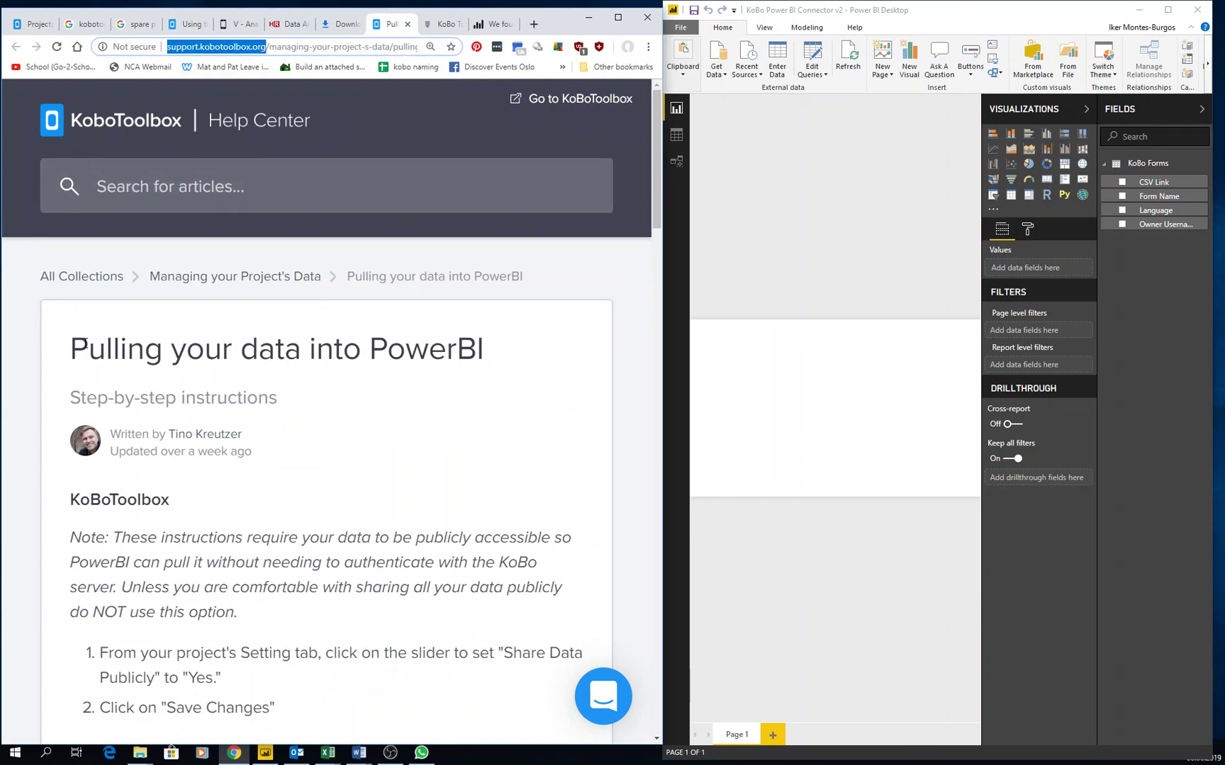
{"action": "left_click_drag", "start_coordinate": [86, 341], "coordinate": [503, 350]}
Read through the article's PowerBI steps, zoom in and back out, and return to the top.
{"action": "scroll", "coordinate": [399, 465], "scroll_direction": "down", "scroll_amount": 3}
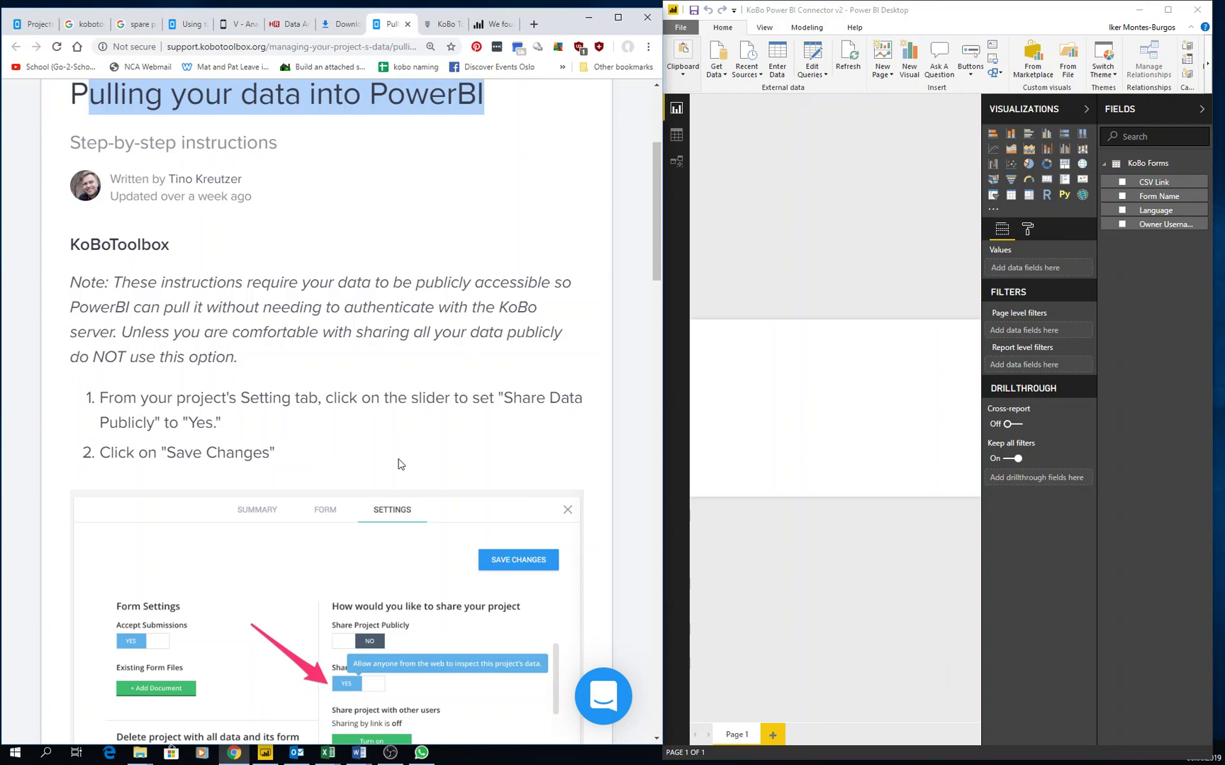
{"action": "scroll", "coordinate": [399, 464], "scroll_direction": "down", "scroll_amount": 15}
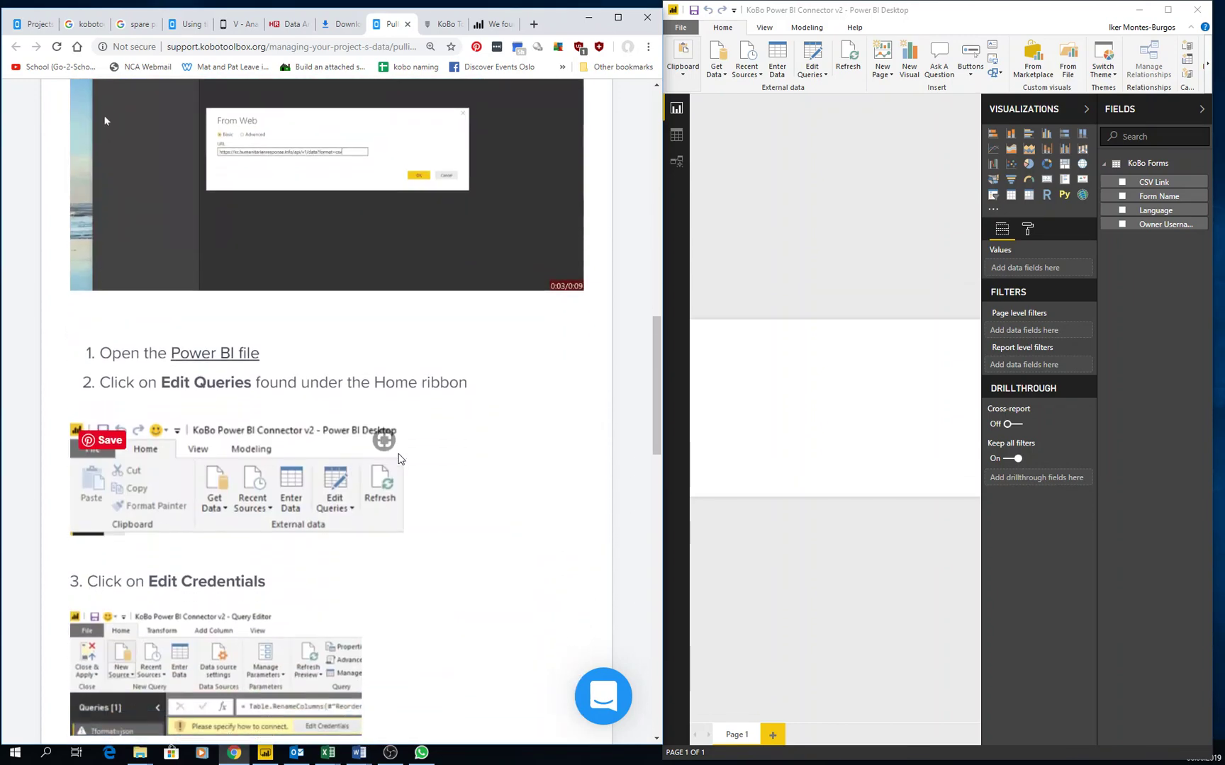
{"action": "scroll", "coordinate": [399, 460], "scroll_direction": "down", "scroll_amount": 10}
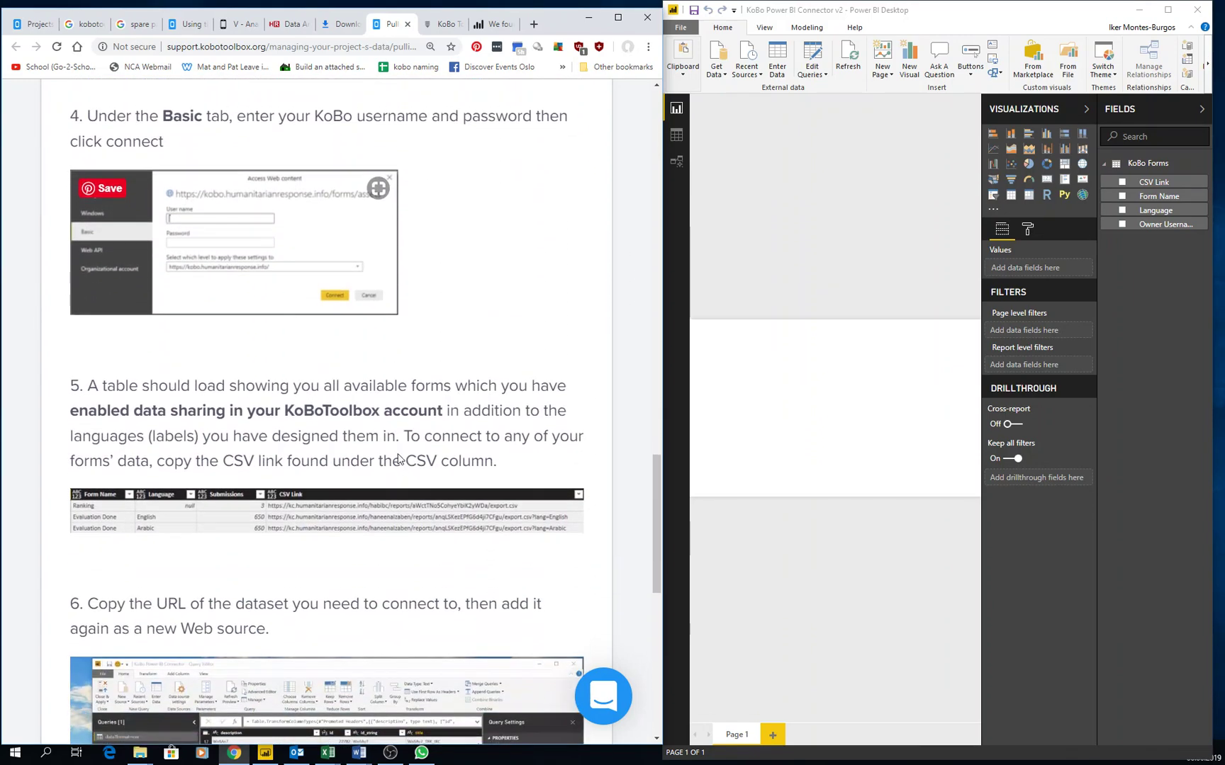
{"action": "scroll", "coordinate": [399, 460], "scroll_direction": "down", "scroll_amount": 5}
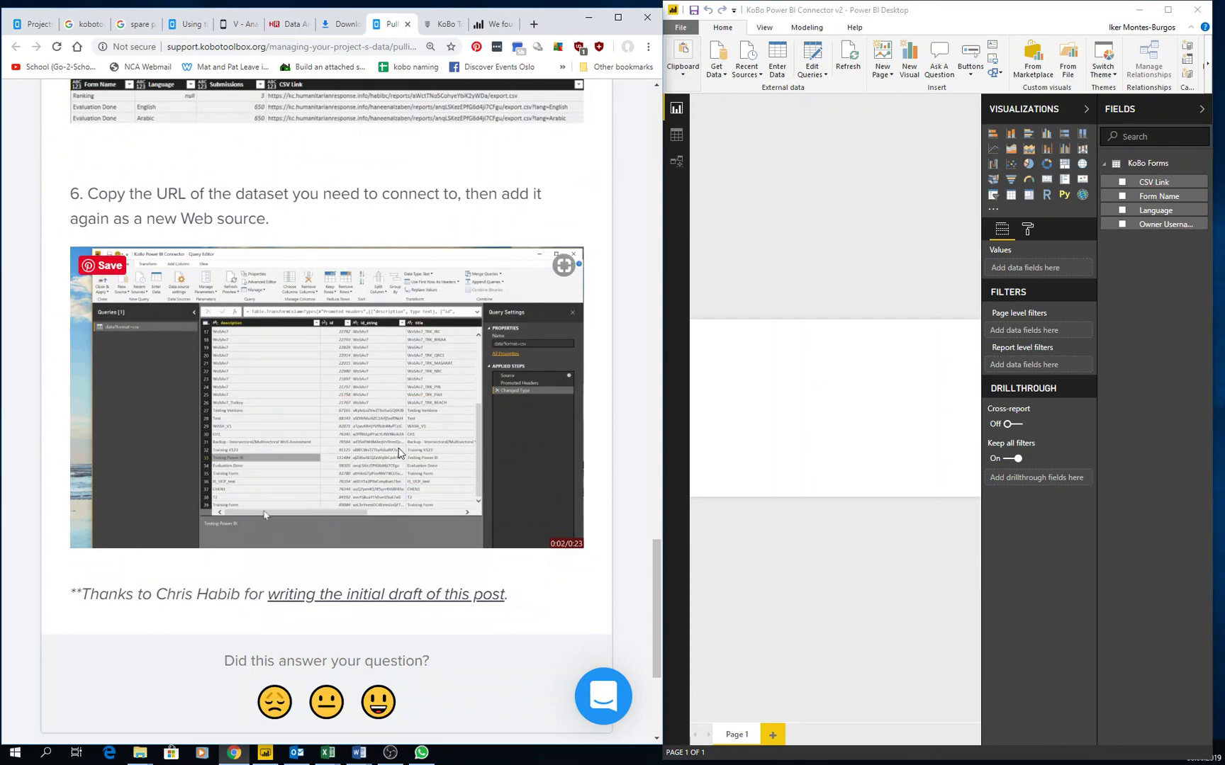
{"action": "scroll", "coordinate": [399, 454], "scroll_direction": "up", "scroll_amount": 8}
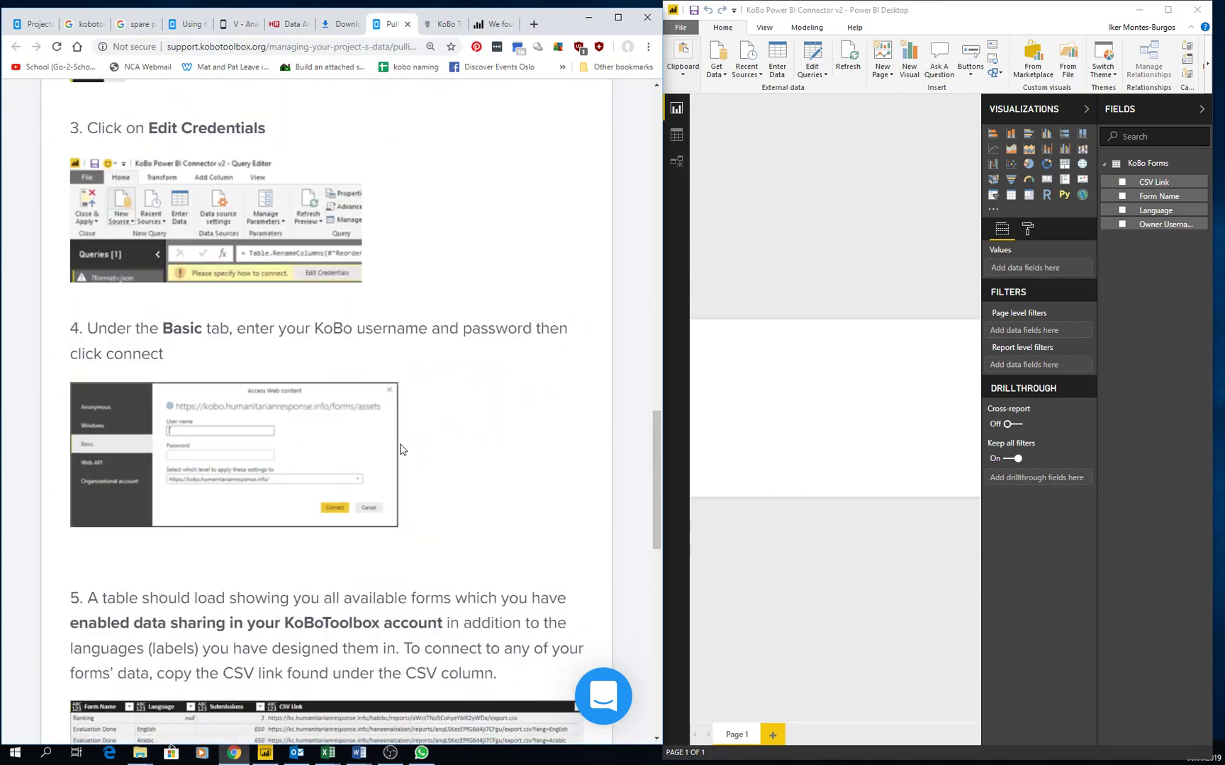
{"action": "scroll", "coordinate": [400, 448], "scroll_direction": "down", "scroll_amount": 5}
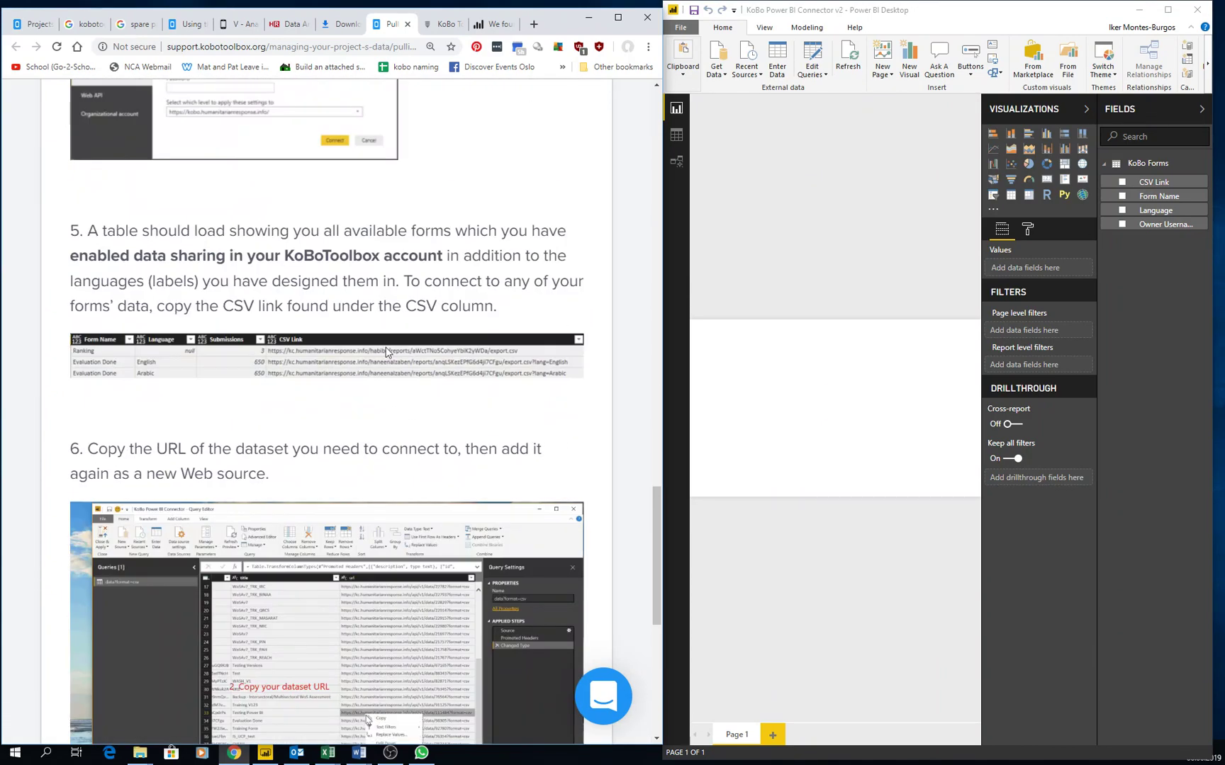
{"action": "scroll", "coordinate": [386, 353], "scroll_direction": "up", "scroll_amount": 2, "text": "ctrl"}
{"action": "scroll", "coordinate": [348, 572], "scroll_direction": "down", "scroll_amount": 3}
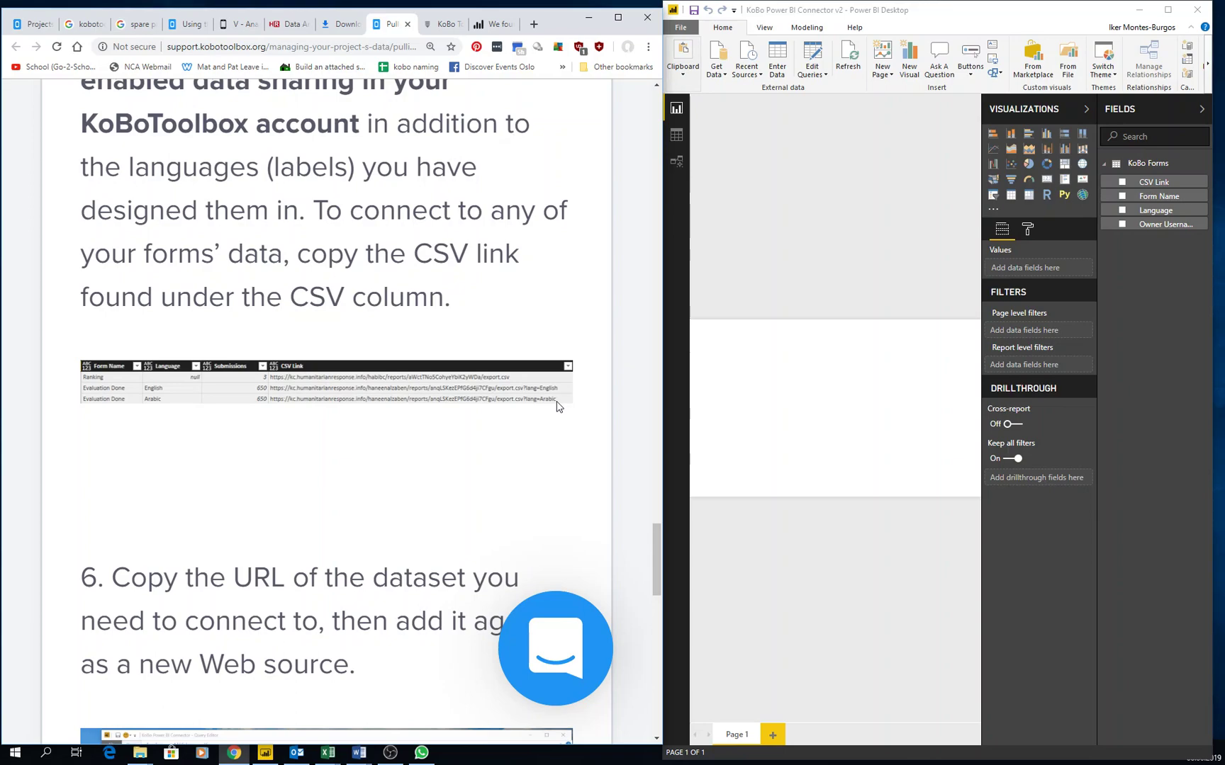
{"action": "key", "text": "ctrl+plus"}
{"action": "key", "text": "ctrl+plus"}
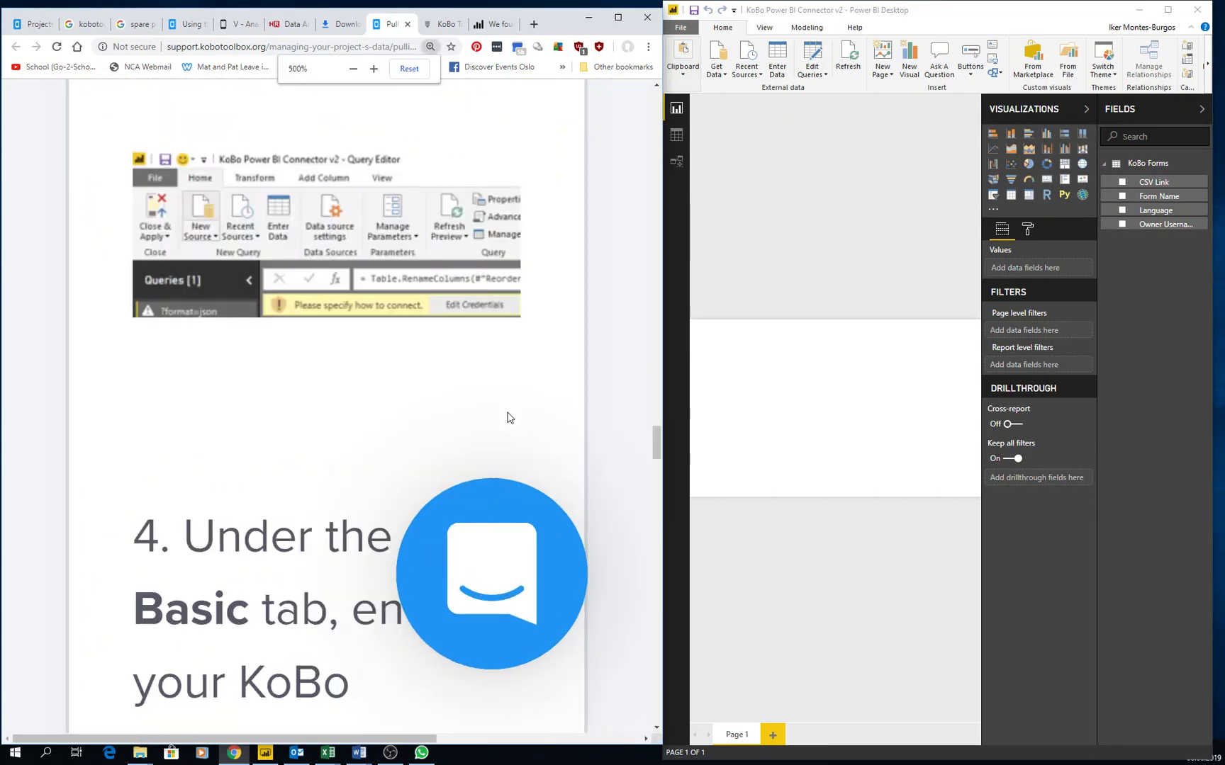
{"action": "key", "text": "ctrl+minus"}
{"action": "key", "text": "ctrl+minus"}
{"action": "key", "text": "ctrl+minus"}
{"action": "key", "text": "ctrl+minus"}
{"action": "key", "text": "ctrl+minus"}
{"action": "key", "text": "ctrl+minus"}
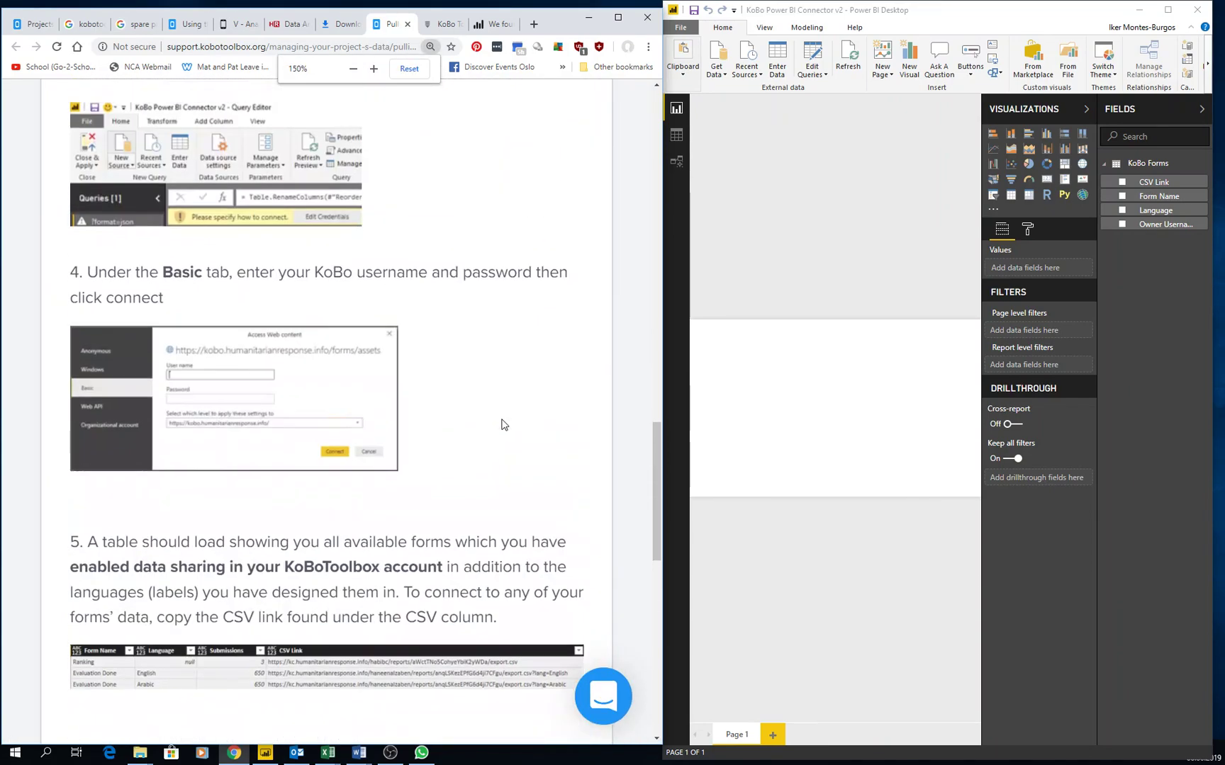
{"action": "scroll", "coordinate": [501, 418], "scroll_direction": "up", "scroll_amount": 15}
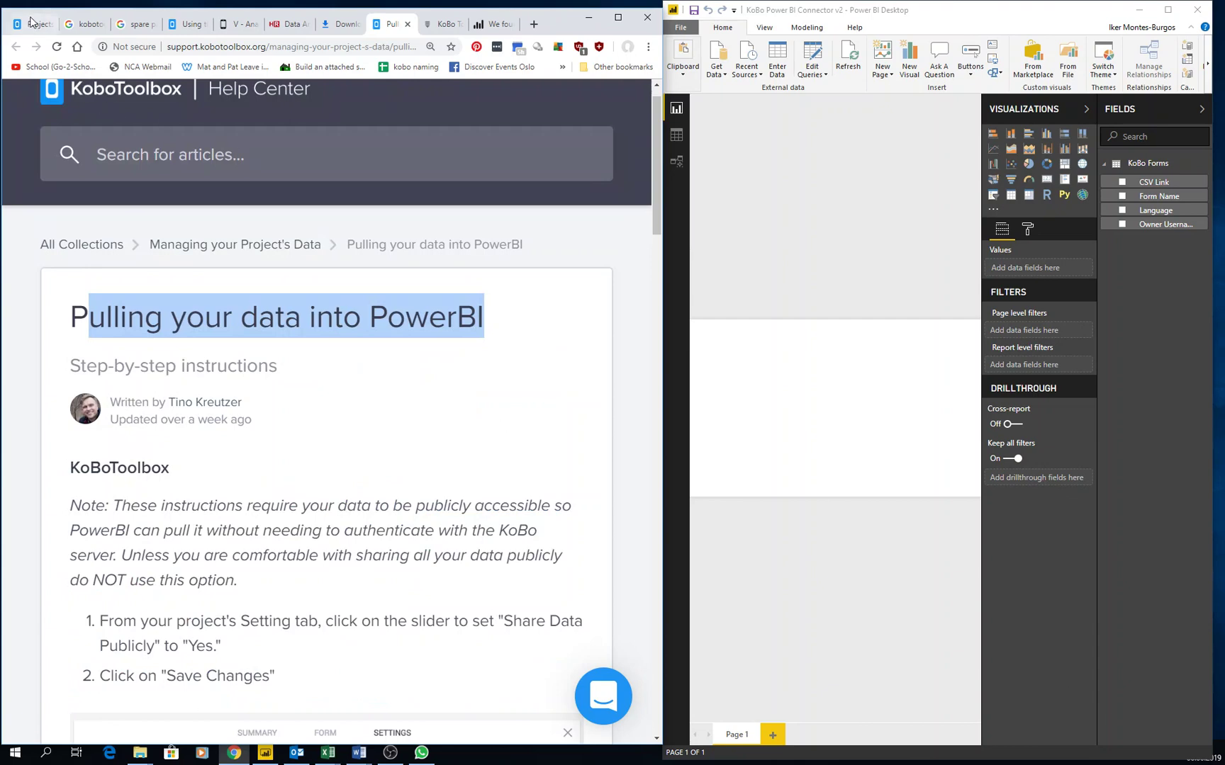
Return to the KoBoToolbox project list and open the Test VF project's summary.
{"action": "left_click", "coordinate": [34, 25]}
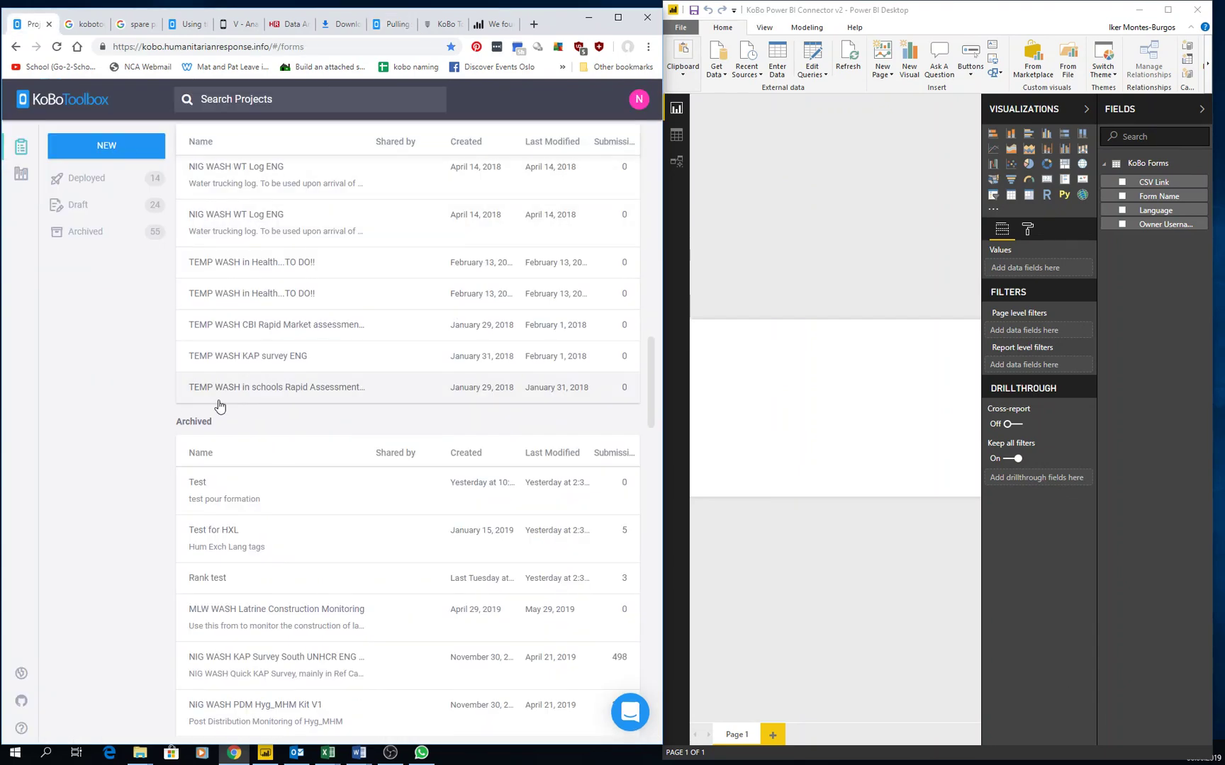
{"action": "scroll", "coordinate": [235, 382], "scroll_direction": "up", "scroll_amount": 10}
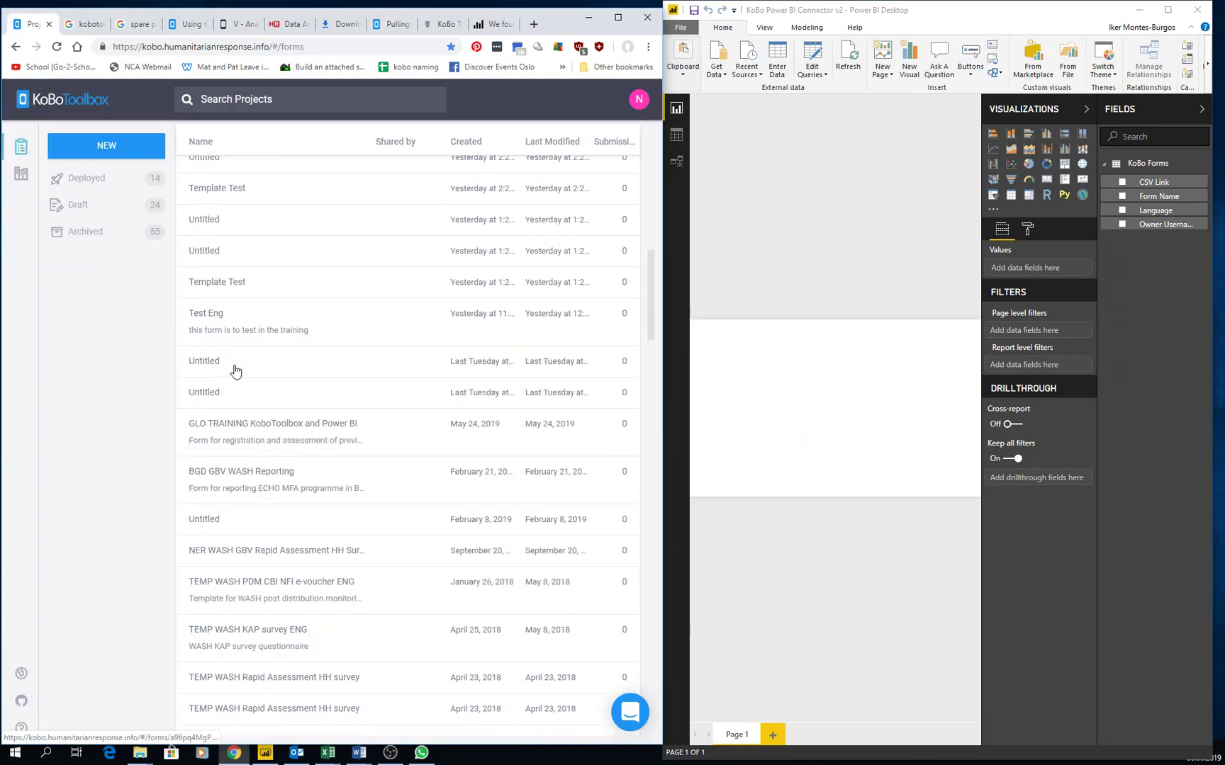
{"action": "scroll", "coordinate": [235, 370], "scroll_direction": "up", "scroll_amount": 5}
{"action": "scroll", "coordinate": [229, 404], "scroll_direction": "down", "scroll_amount": 3}
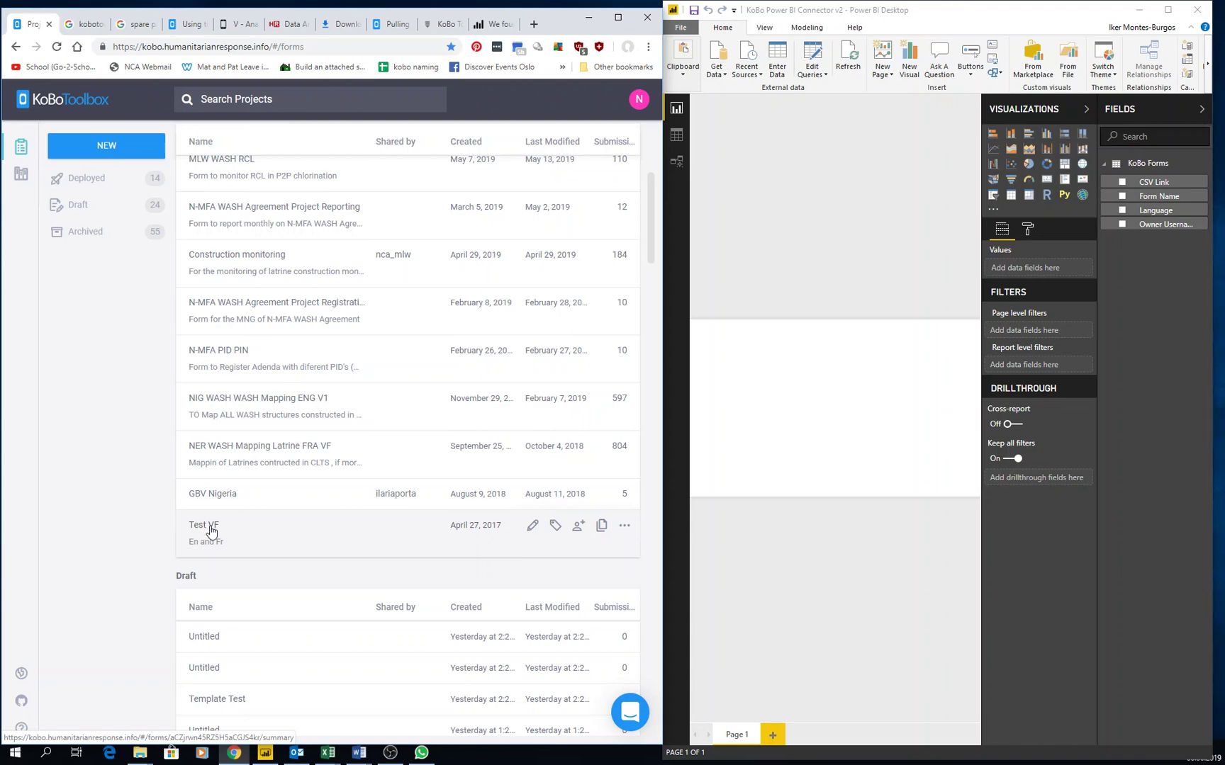
{"action": "left_click", "coordinate": [207, 527]}
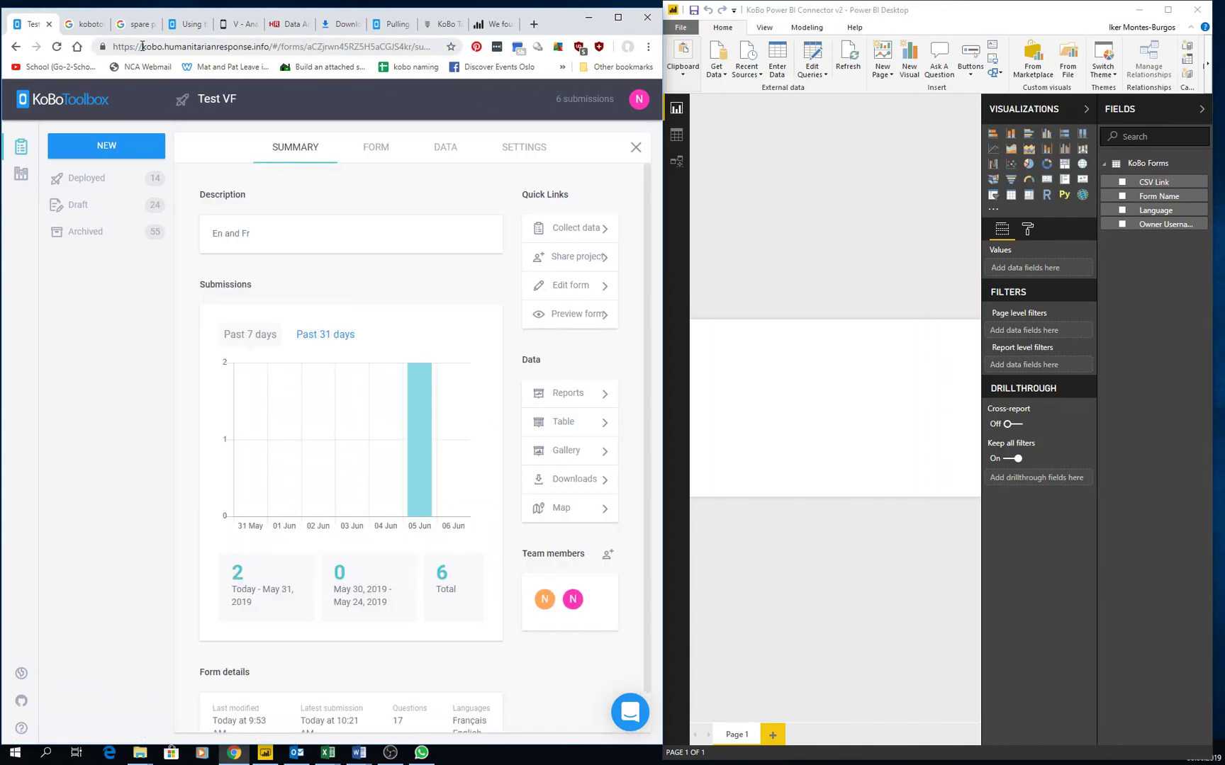
Select the Test VF form ID in the page address and switch to the Word notes.
{"action": "left_click_drag", "start_coordinate": [117, 47], "coordinate": [435, 54]}
{"action": "left_click_drag", "start_coordinate": [292, 47], "coordinate": [397, 45]}
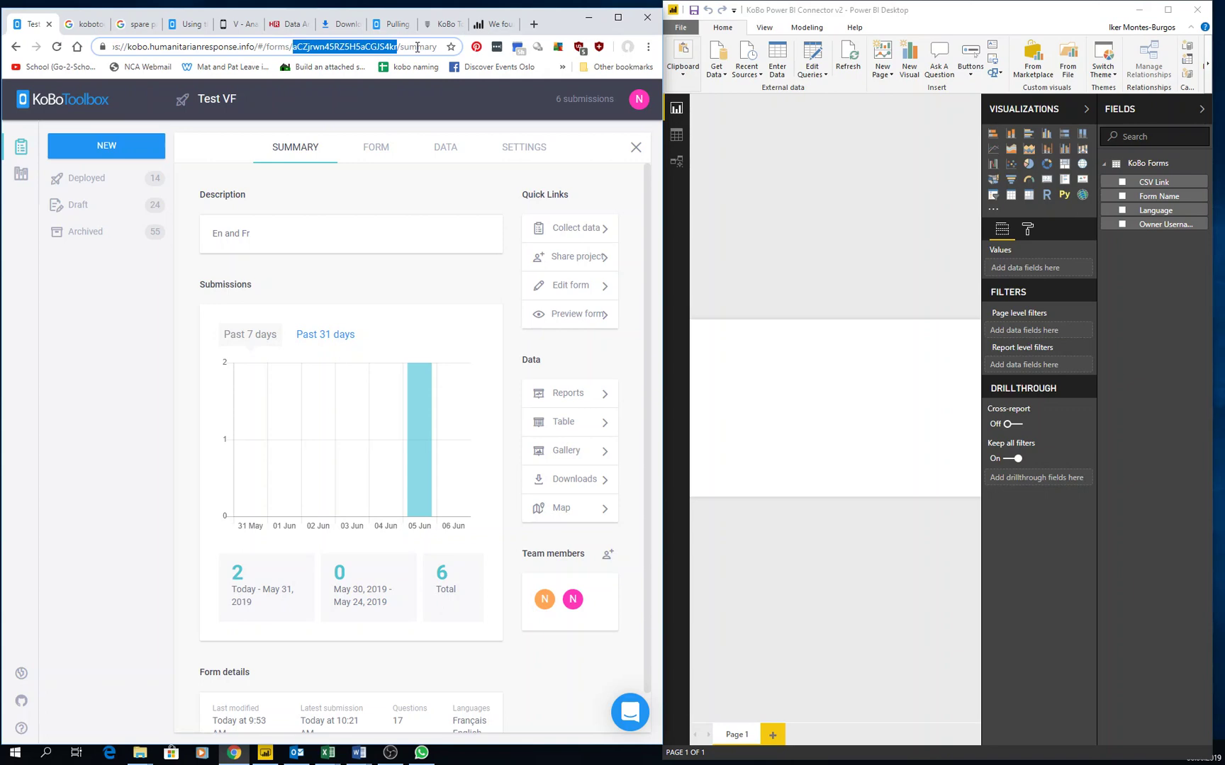
{"action": "key", "text": "alt+Tab"}
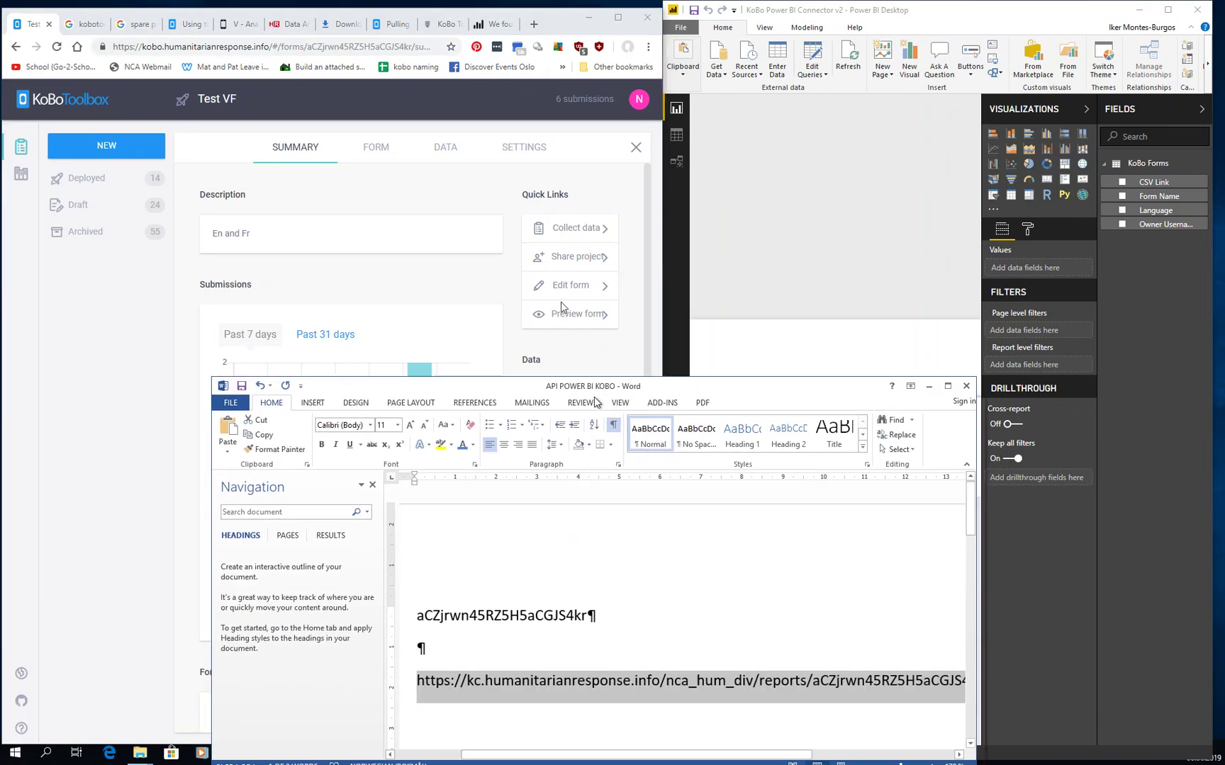
Remove the blank line under the form ID so the export.csv link sits right below it.
{"action": "left_click_drag", "start_coordinate": [528, 175], "coordinate": [466, 23]}
{"action": "left_click", "coordinate": [414, 249]}
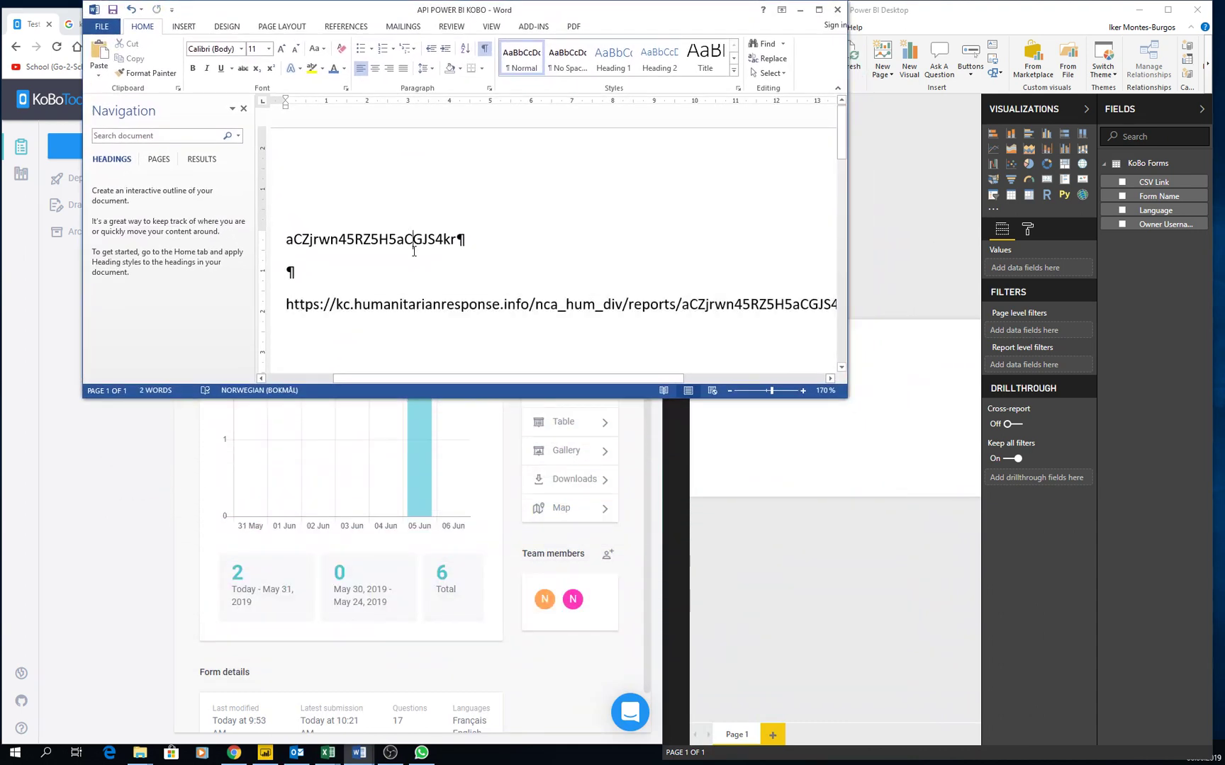
{"action": "double_click", "coordinate": [357, 241]}
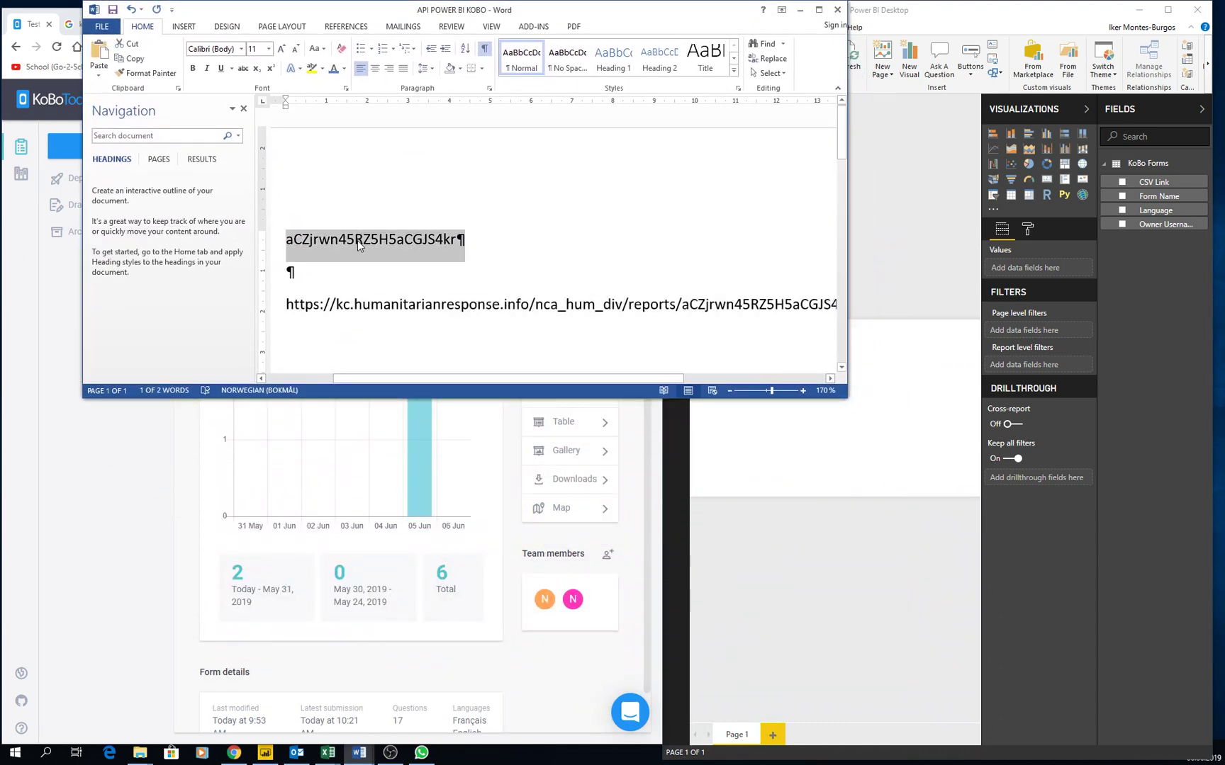
{"action": "key", "text": "End"}
{"action": "key", "text": "Delete"}
{"action": "left_click_drag", "start_coordinate": [285, 240], "coordinate": [458, 238]}
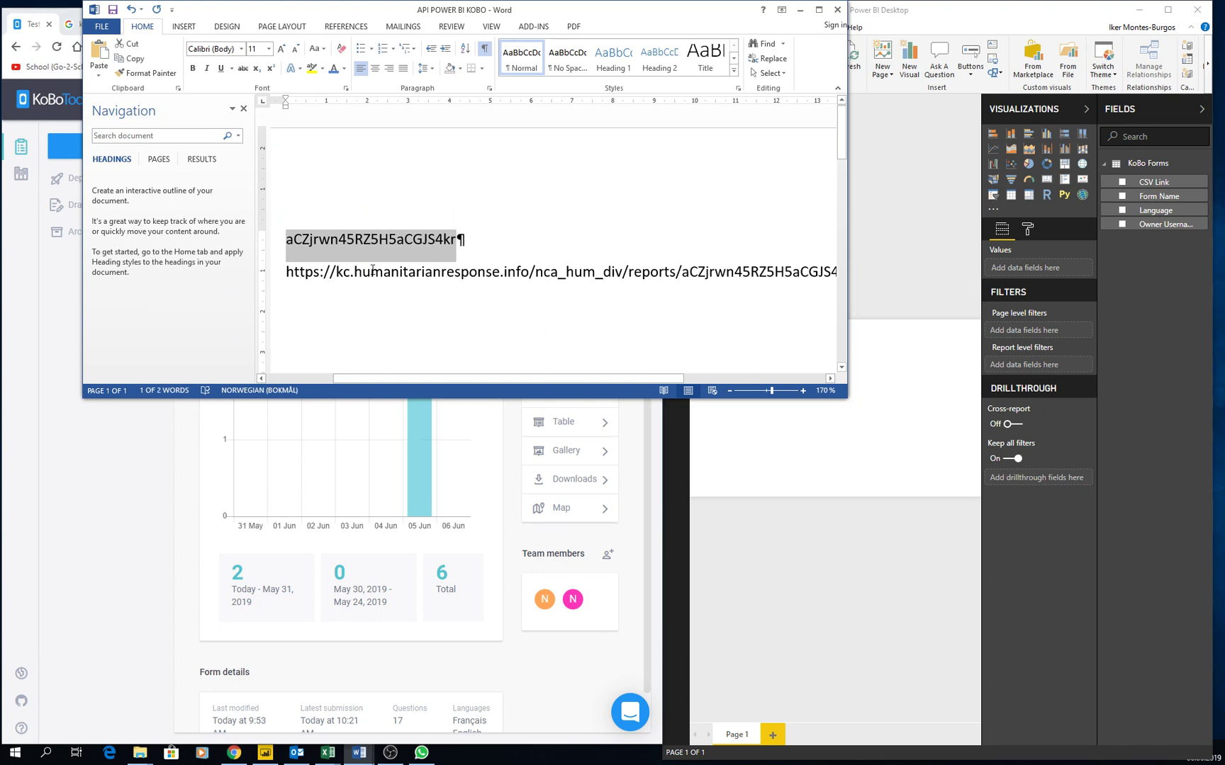
Mark the server address, account name and form ID parts of the export.csv URL.
{"action": "left_click_drag", "start_coordinate": [288, 273], "coordinate": [521, 275]}
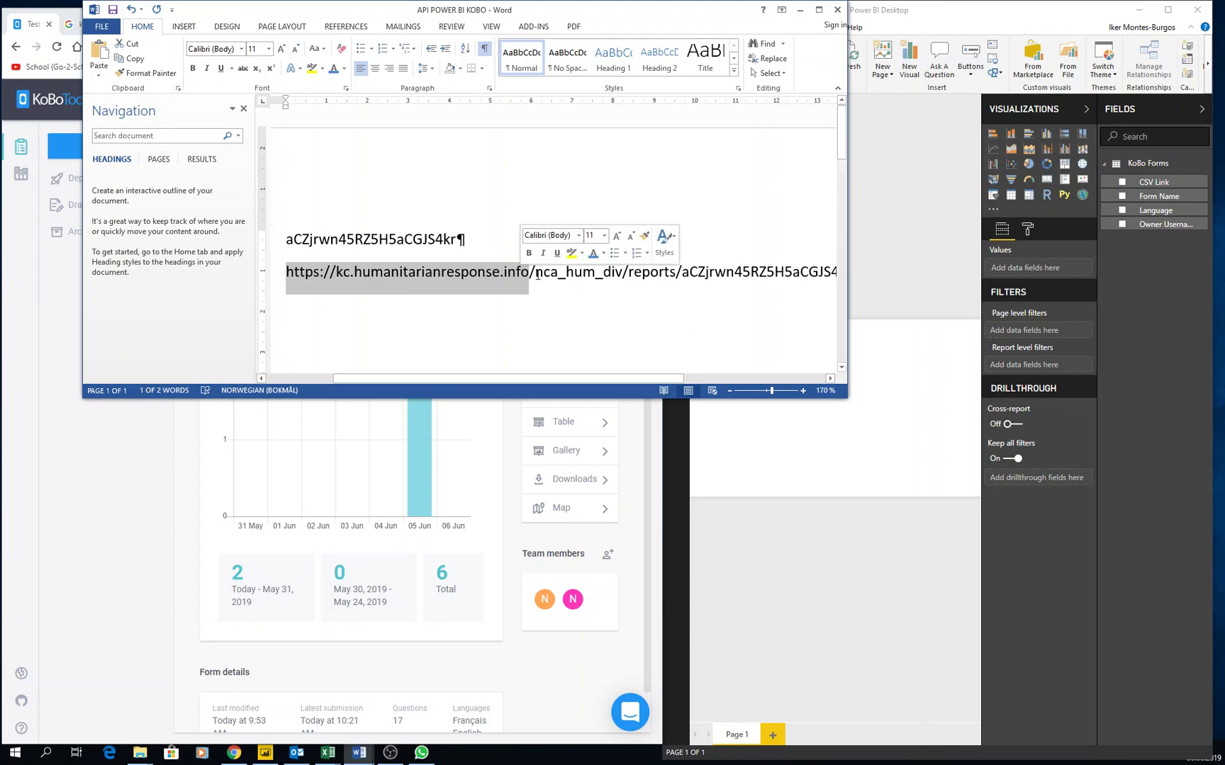
{"action": "left_click_drag", "start_coordinate": [536, 275], "coordinate": [615, 273]}
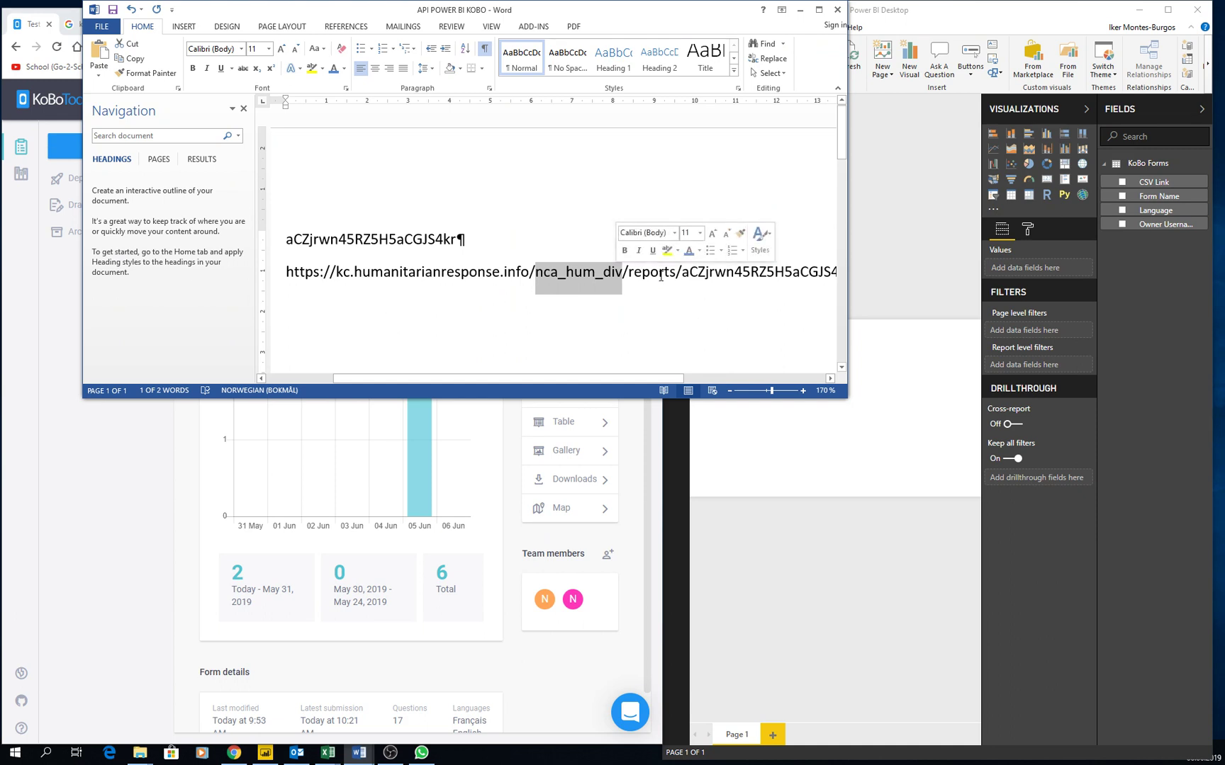
{"action": "left_click_drag", "start_coordinate": [631, 275], "coordinate": [706, 278]}
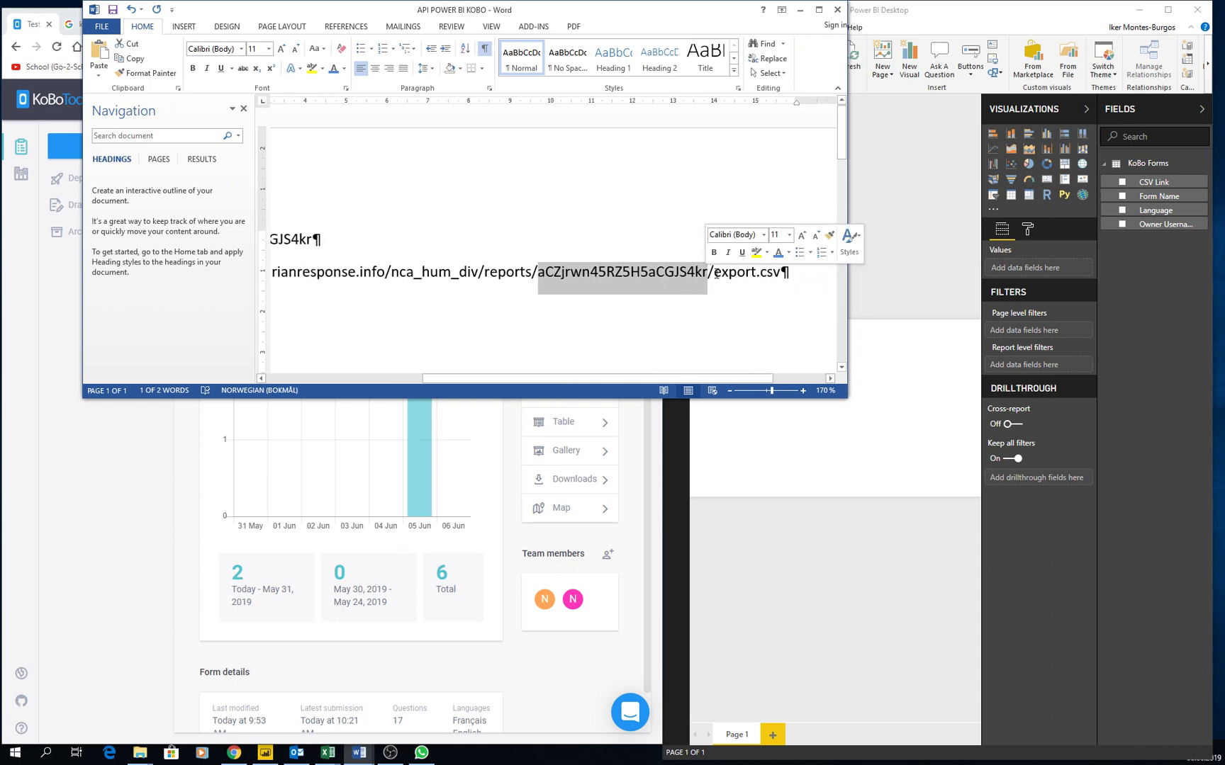
{"action": "left_click", "coordinate": [716, 274]}
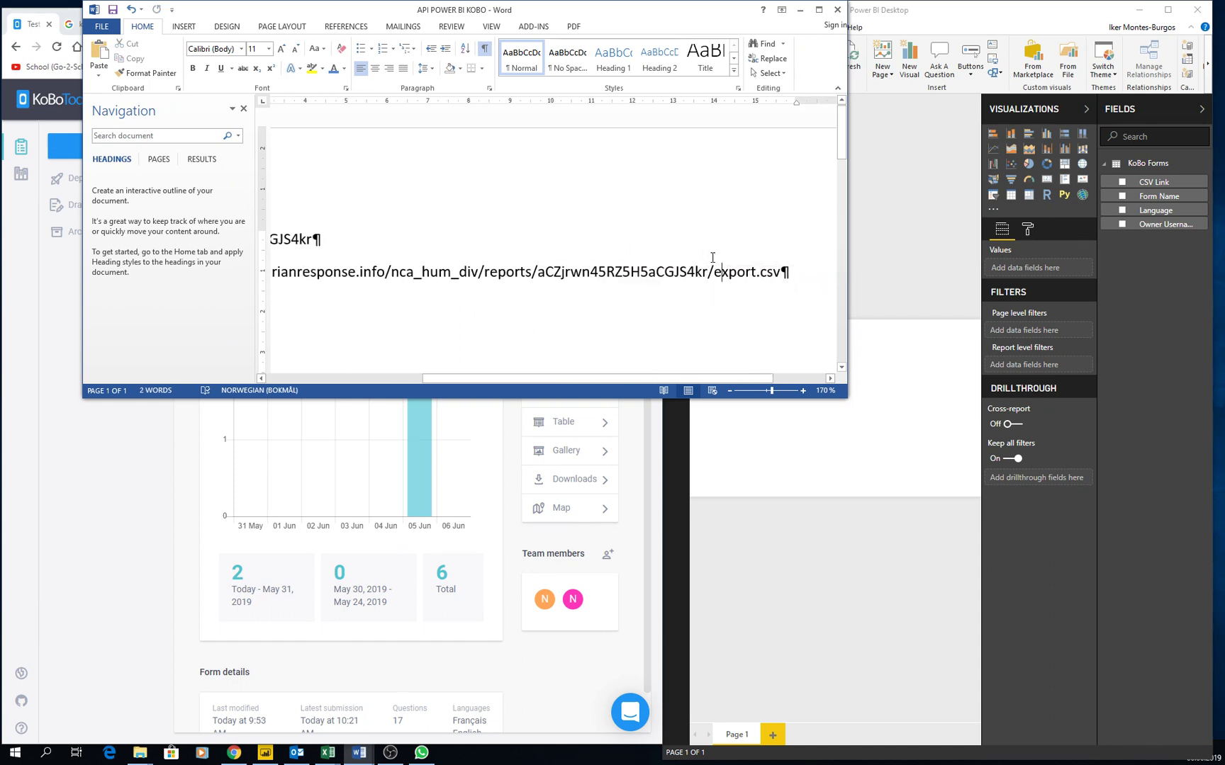
{"action": "left_click_drag", "start_coordinate": [786, 272], "coordinate": [358, 281]}
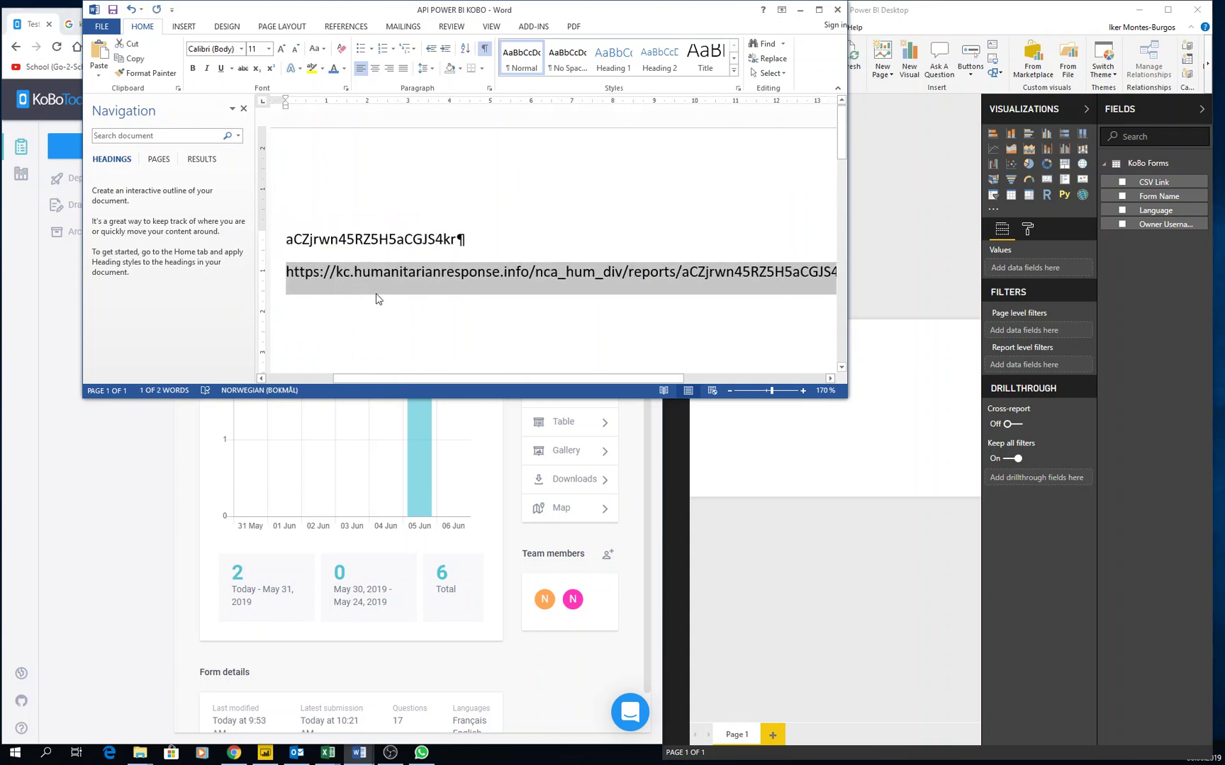
Duplicate the URL below, replacing its account name and form ID with USERNAME and REPORTINSTANCE placeholders.
{"action": "key", "text": "ctrl+v"}
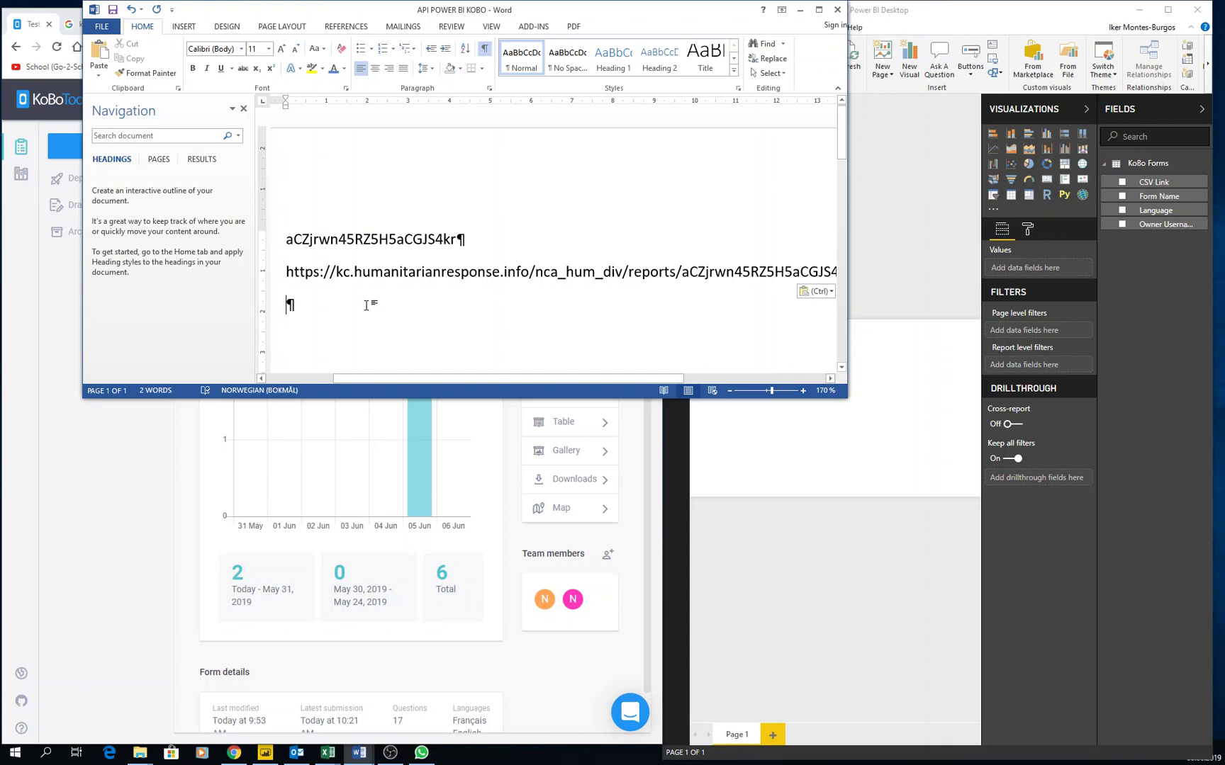
{"action": "key", "text": "ctrl+z"}
{"action": "key", "text": "ctrl+c"}
{"action": "key", "text": "ctrl+y"}
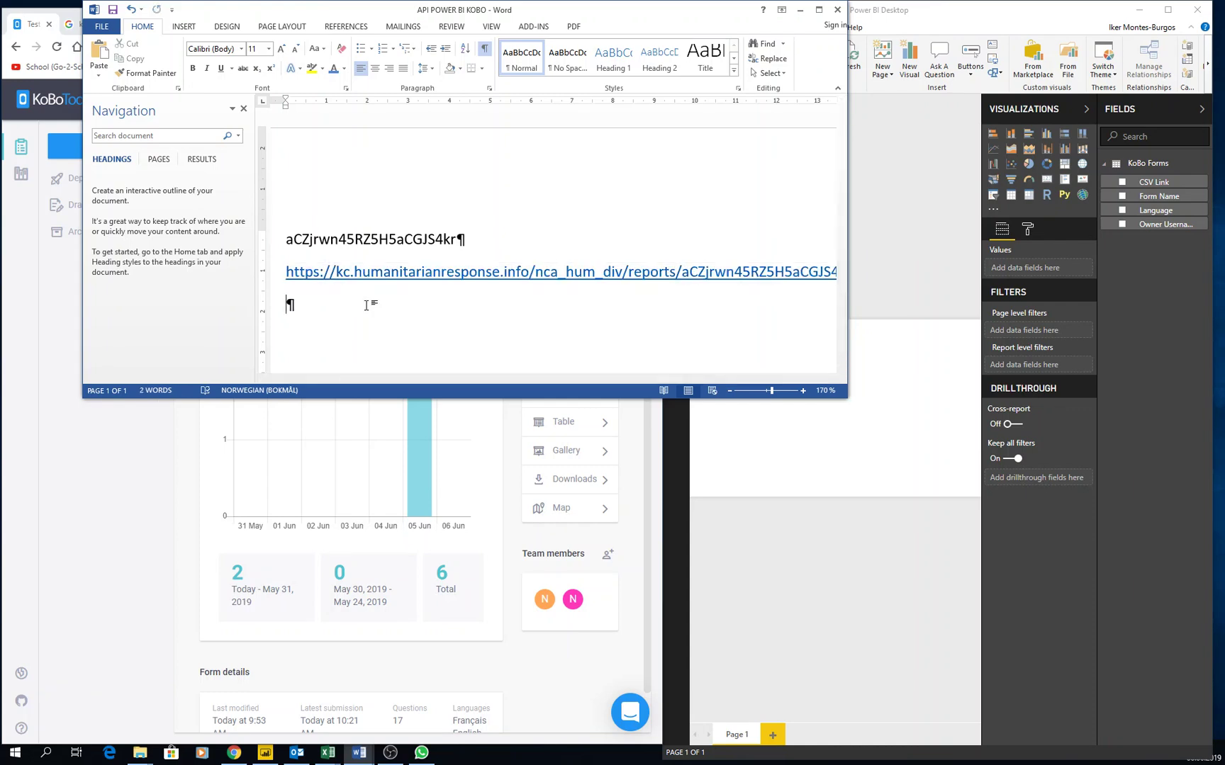
{"action": "key", "text": "ctrl+v"}
{"action": "left_click_drag", "start_coordinate": [538, 305], "coordinate": [603, 305]}
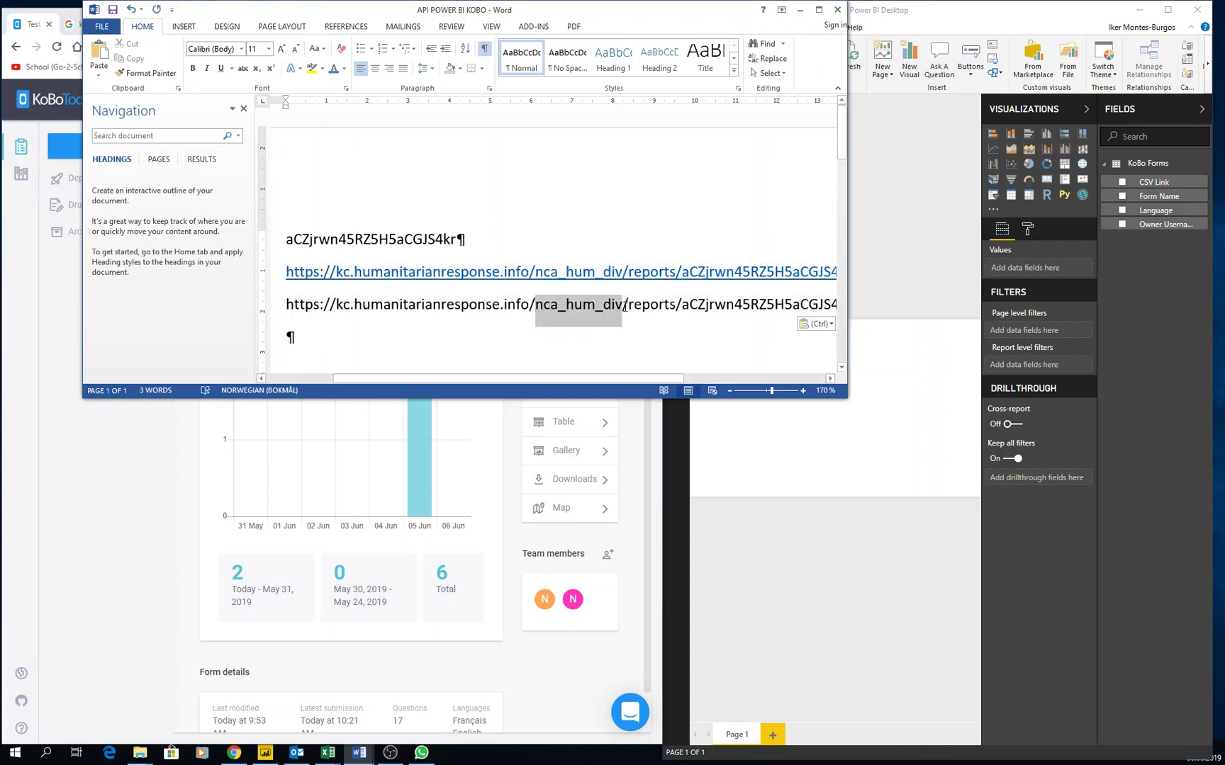
{"action": "type", "text": "USER"}
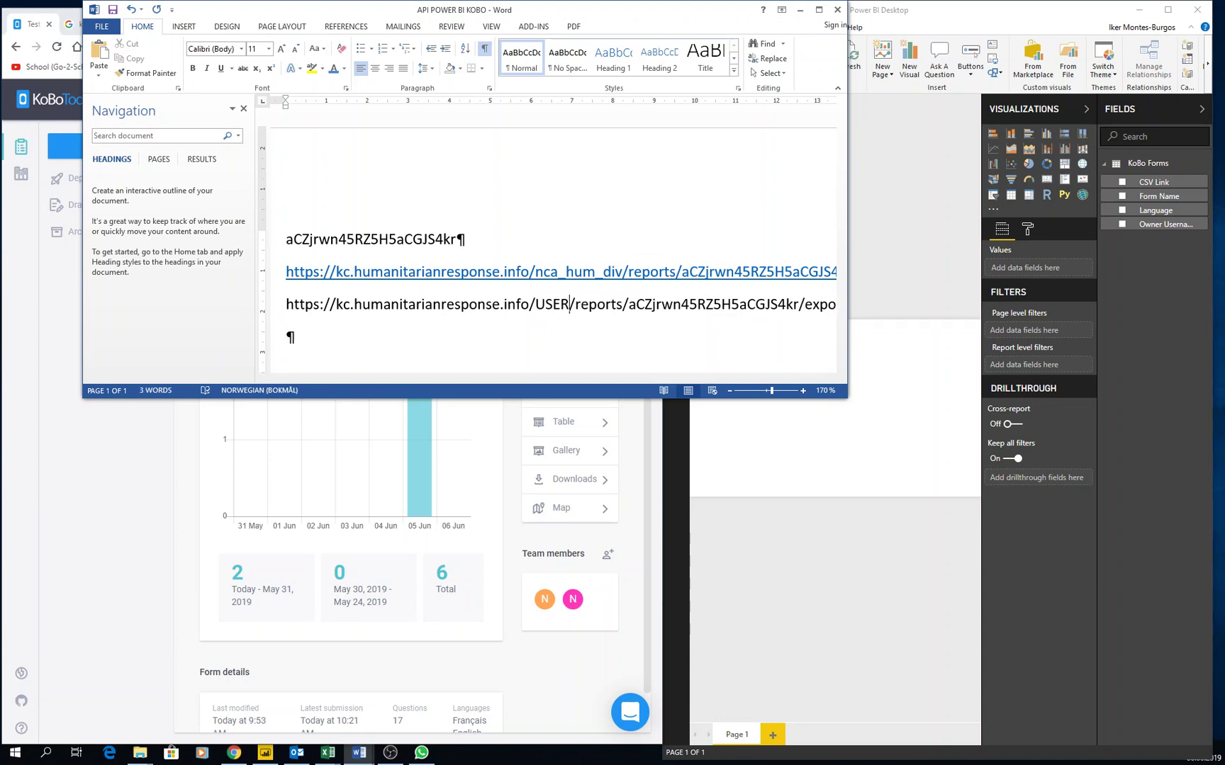
{"action": "type", "text": "NAME"}
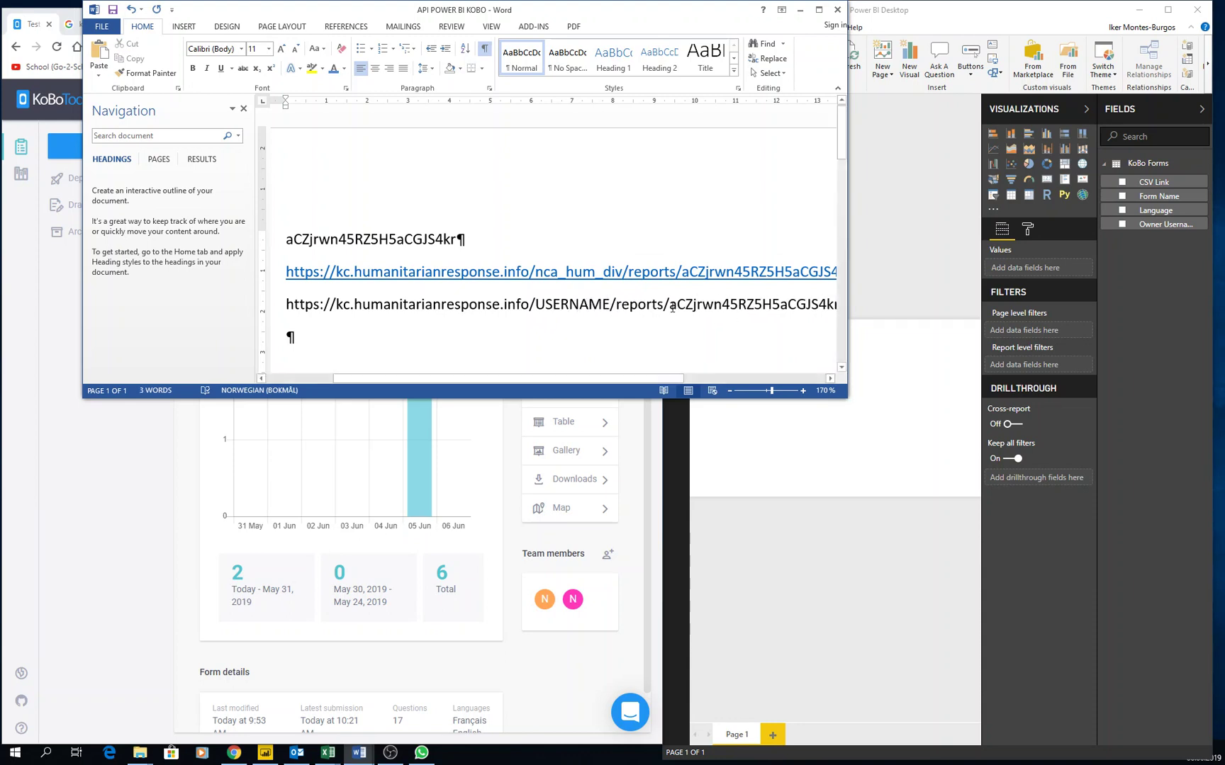
{"action": "mouse_move", "coordinate": [672, 308]}
{"action": "left_mouse_down"}
{"action": "mouse_move", "coordinate": [841, 308]}
{"action": "mouse_move", "coordinate": [694, 304]}
{"action": "left_mouse_up"}
{"action": "type", "text": "R"}
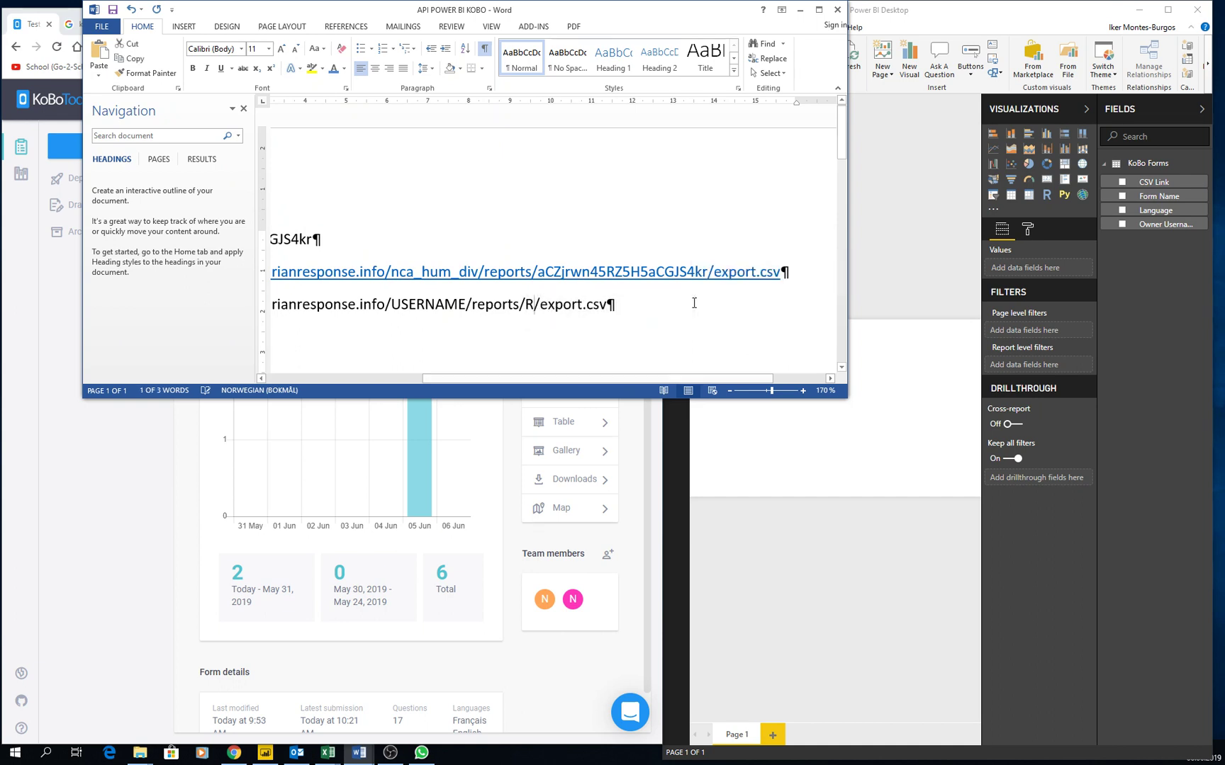
{"action": "type", "text": "EPORT "}
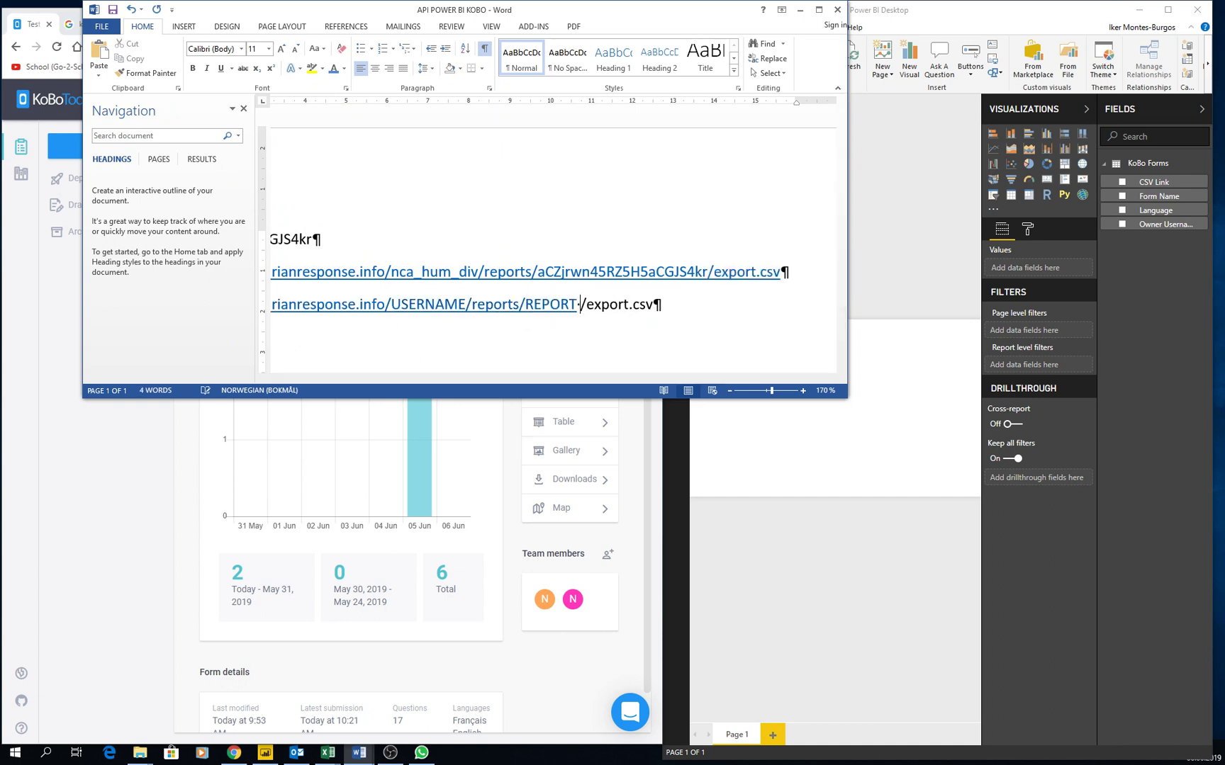
{"action": "type", "text": "INSTANCE"}
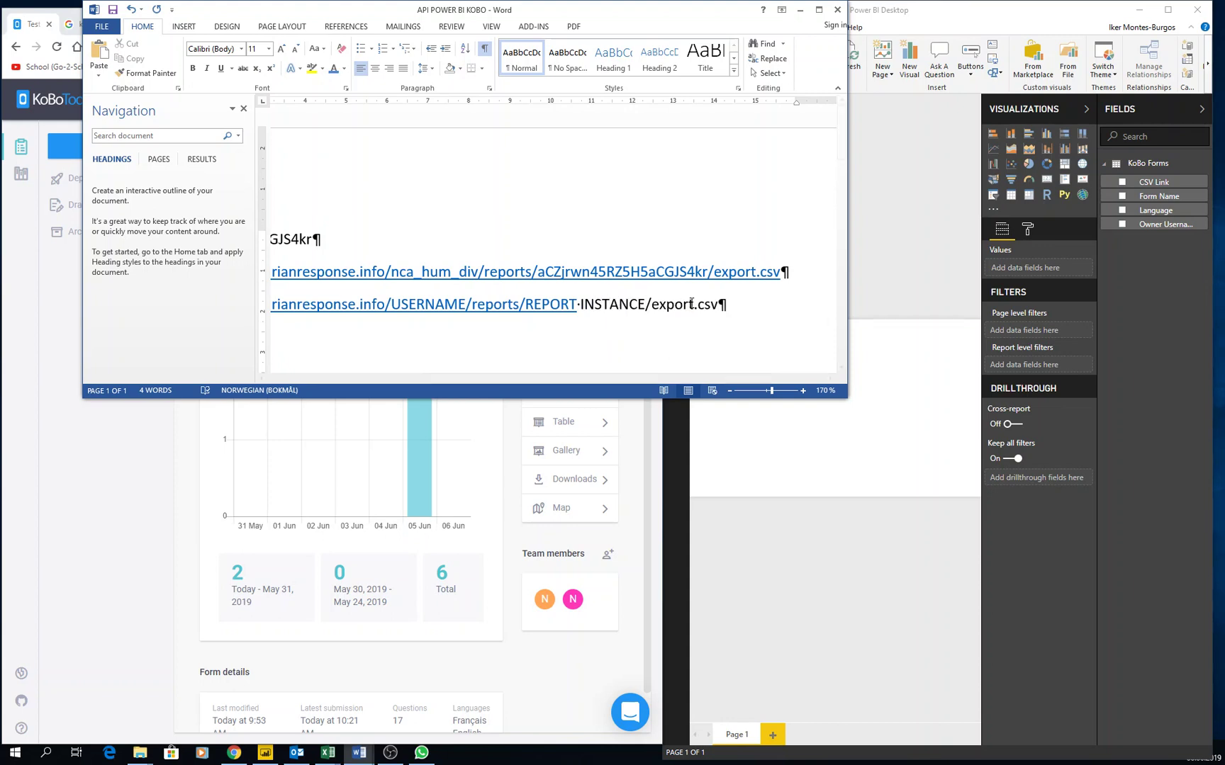
{"action": "left_click", "coordinate": [583, 307]}
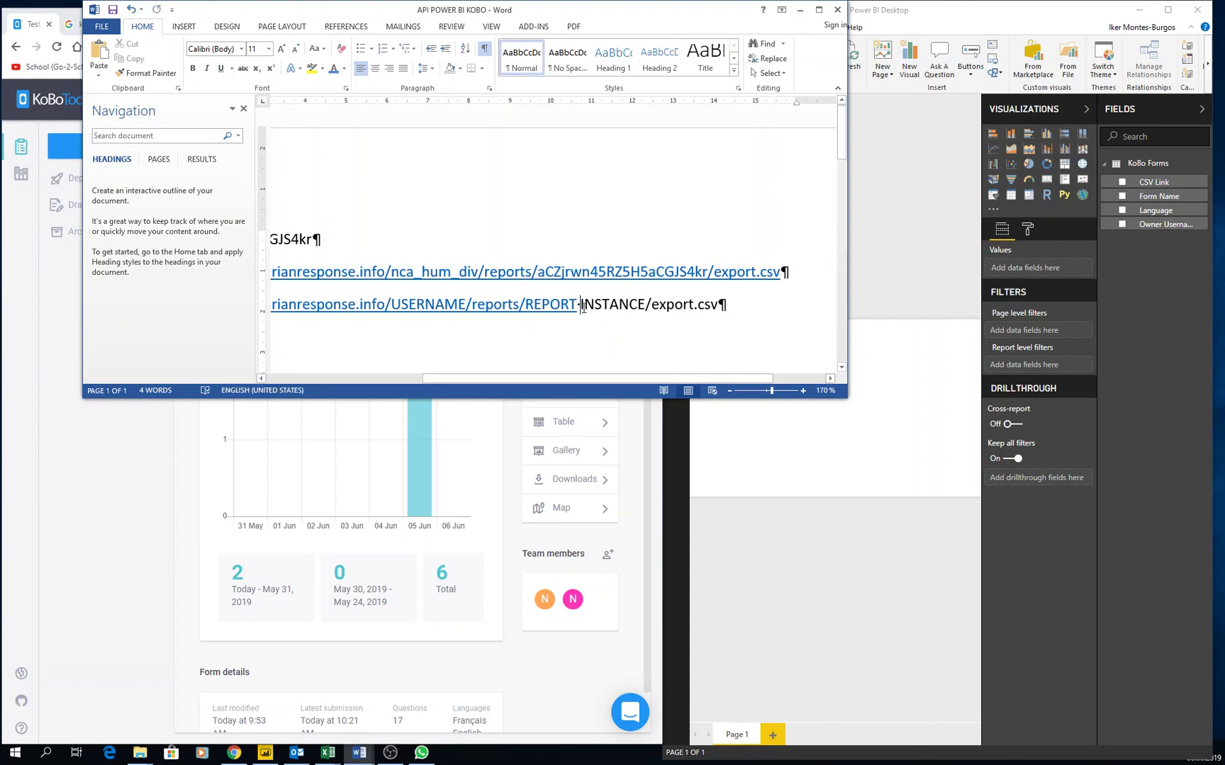
{"action": "key", "text": "BackSpace"}
{"action": "left_click", "coordinate": [596, 306]}
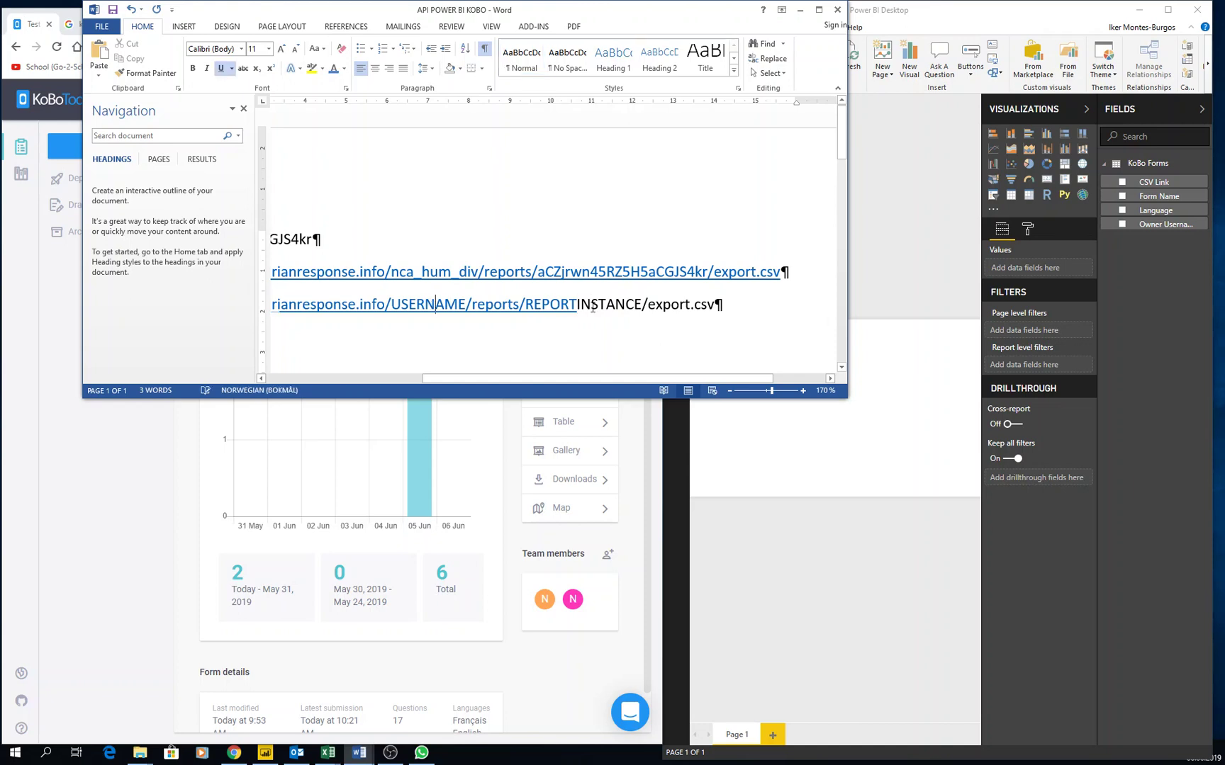
{"action": "left_click", "coordinate": [740, 307]}
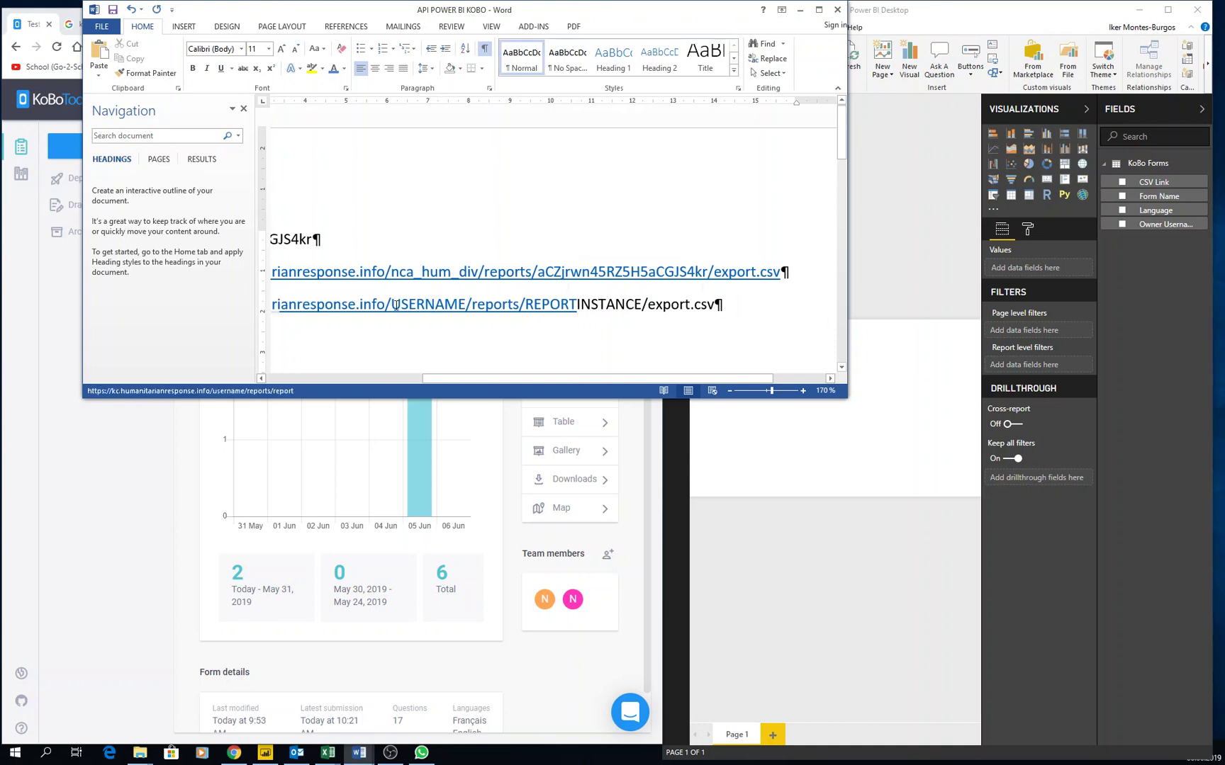
Fill the template URL with the account name and form ID weiowuetiowuetuiw82424, then copy the export.csv hyperlink.
{"action": "left_click_drag", "start_coordinate": [391, 307], "coordinate": [465, 311]}
{"action": "type", "text": "juanito"}
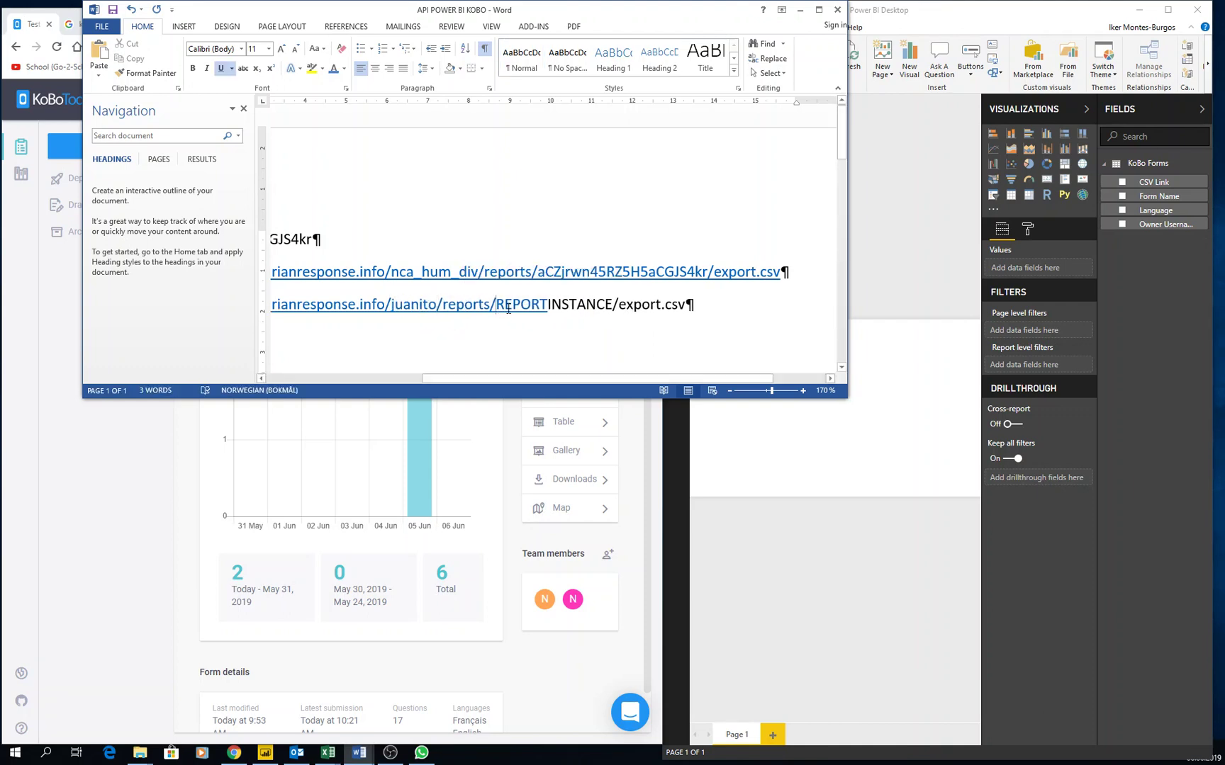
{"action": "left_click_drag", "start_coordinate": [499, 314], "coordinate": [603, 305]}
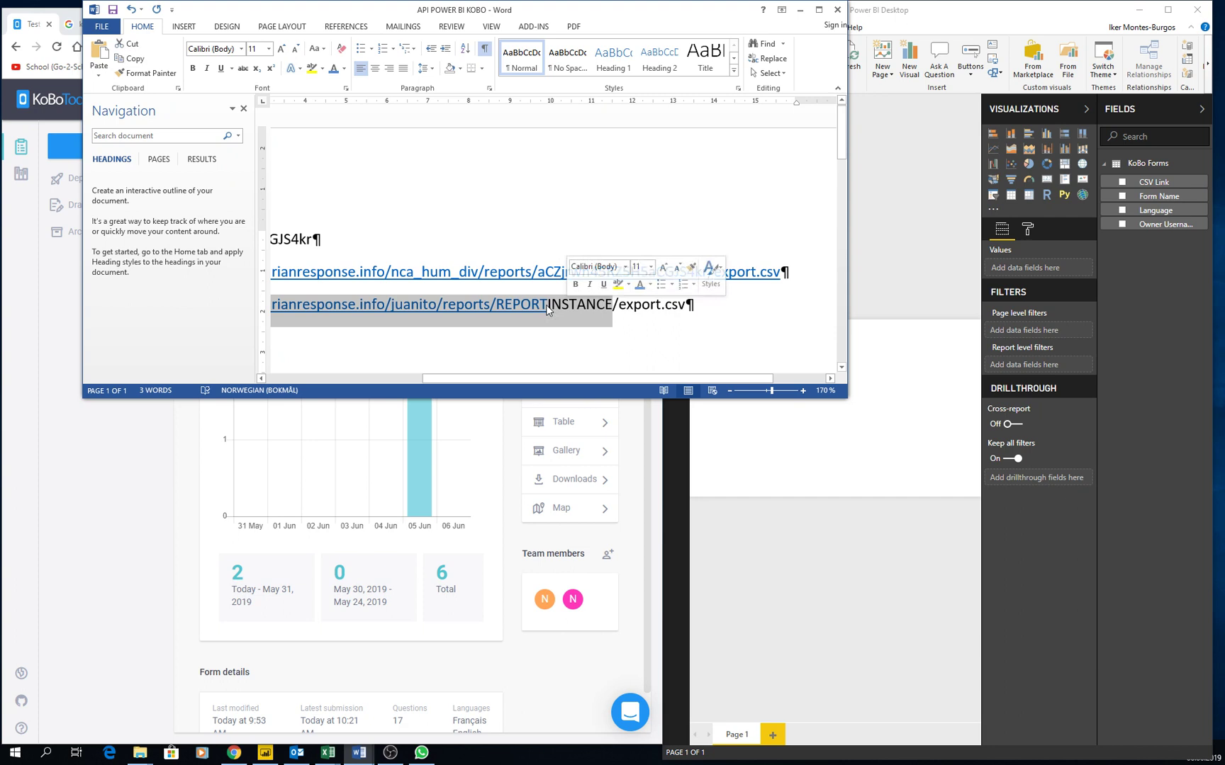
{"action": "left_click", "coordinate": [496, 305]}
{"action": "key", "text": "Delete"}
{"action": "key", "text": "Delete"}
{"action": "key", "text": "Delete"}
{"action": "key", "text": "Delete"}
{"action": "key", "text": "Delete"}
{"action": "key", "text": "Delete"}
{"action": "key", "text": "Delete"}
{"action": "key", "text": "Delete"}
{"action": "key", "text": "Delete"}
{"action": "key", "text": "Delete"}
{"action": "key", "text": "Delete"}
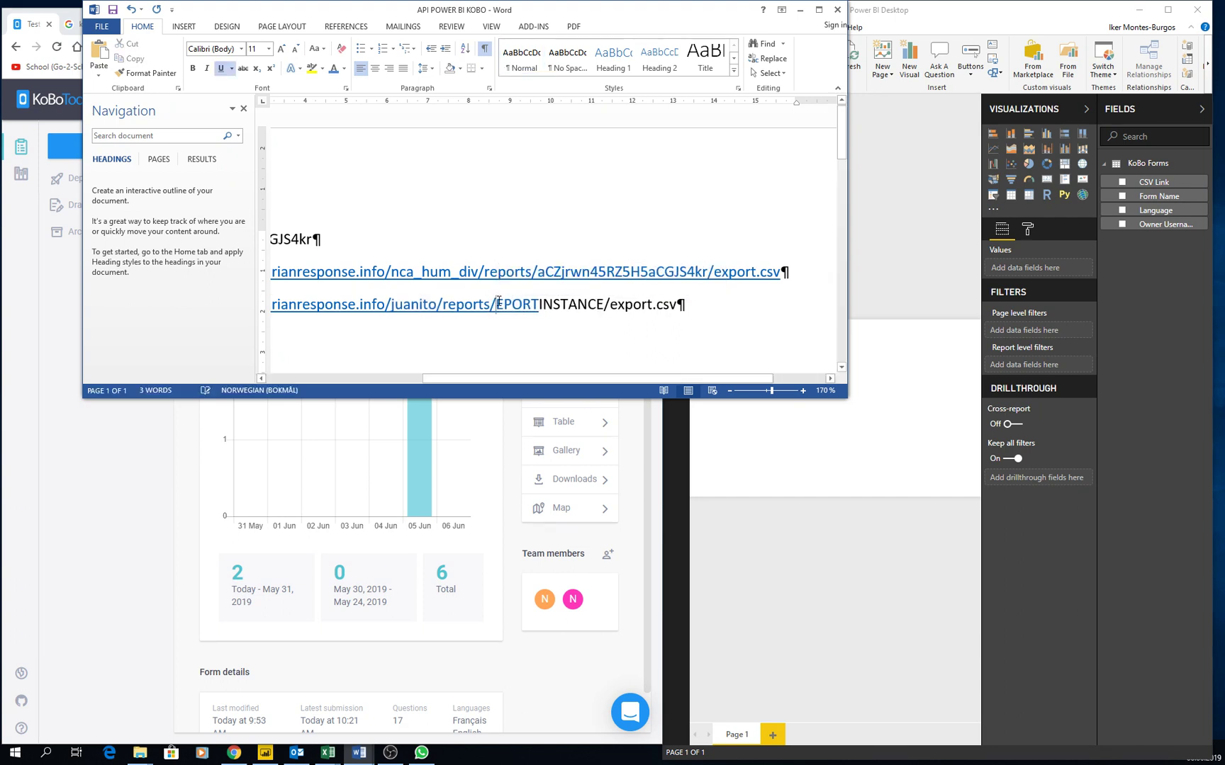
{"action": "key", "text": "Delete"}
{"action": "key", "text": "Delete"}
{"action": "key", "text": "Delete"}
{"action": "key", "text": "Delete"}
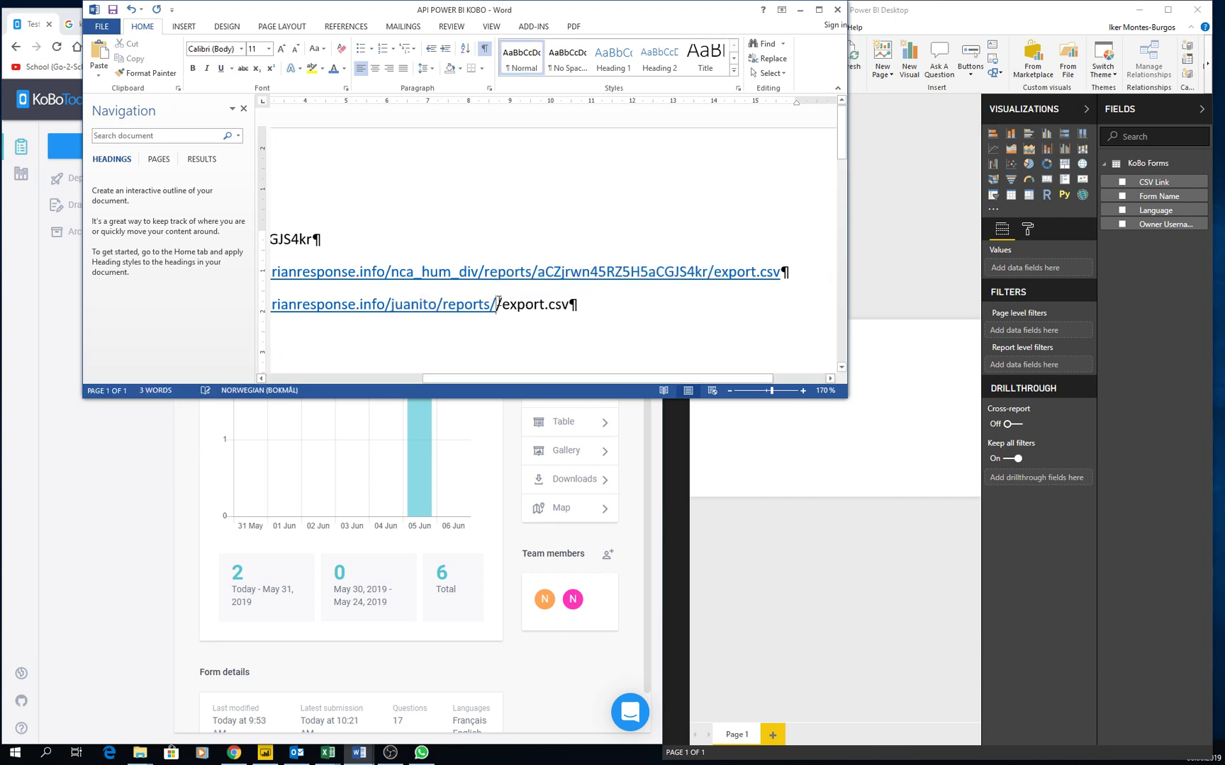
{"action": "type", "text": "/"}
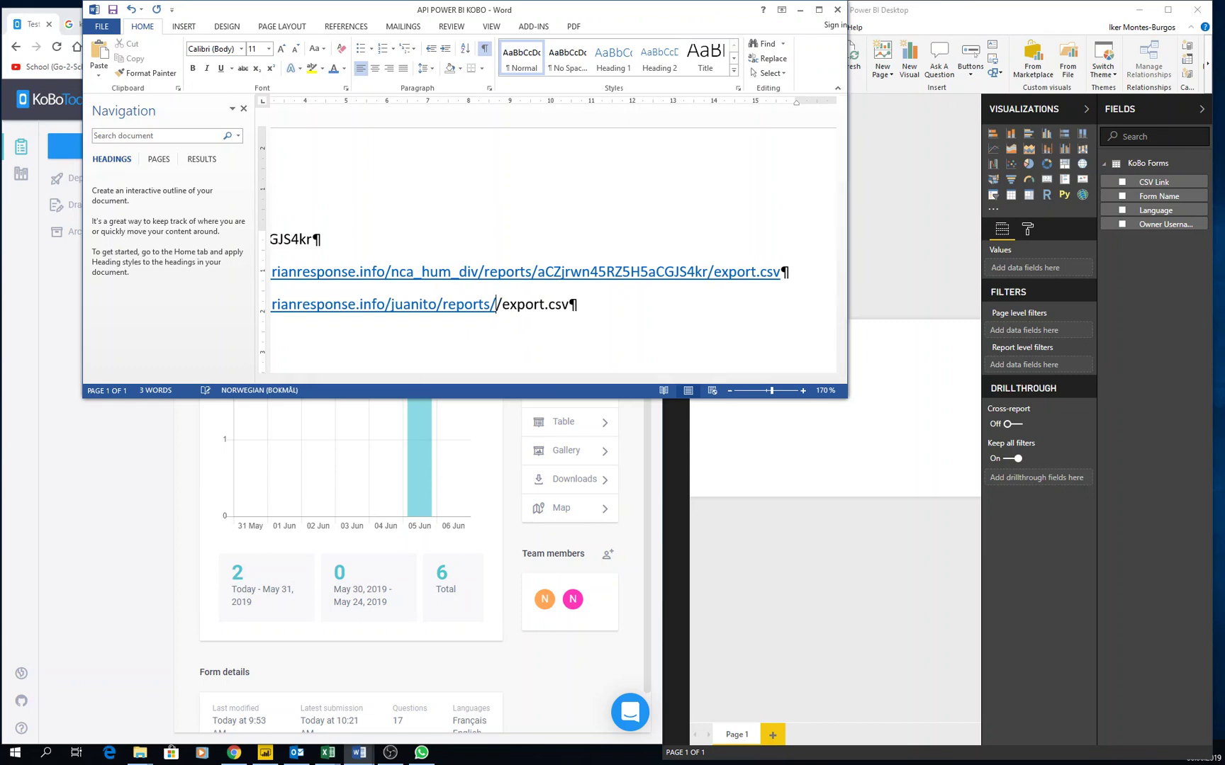
{"action": "type", "text": "weiowuetiowuetuiw82424"}
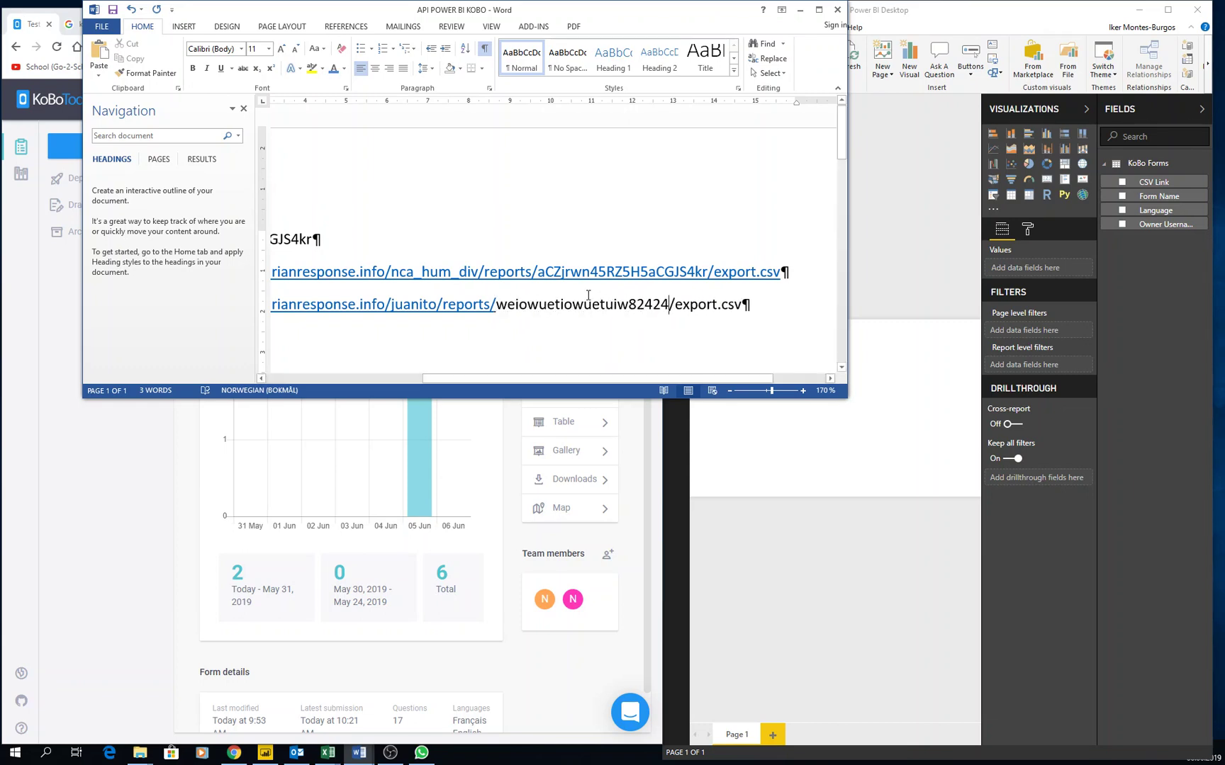
{"action": "right_click", "coordinate": [759, 274]}
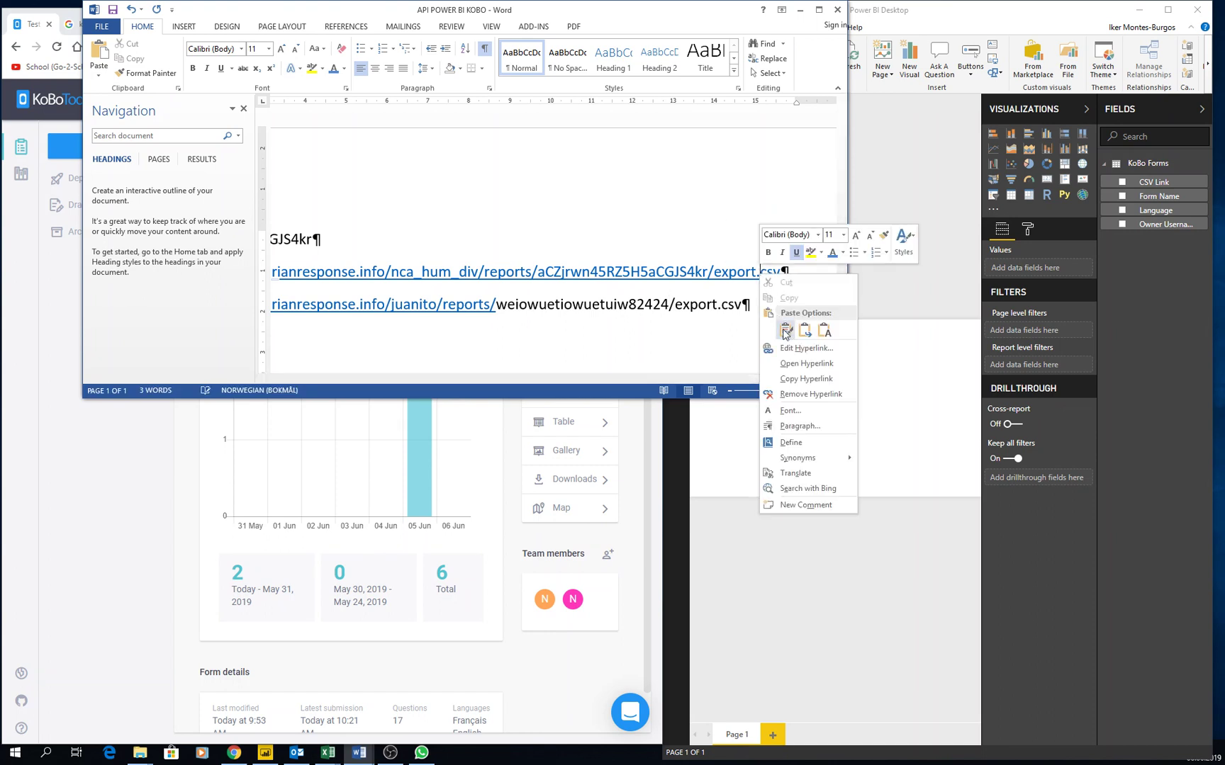
{"action": "left_click", "coordinate": [797, 380]}
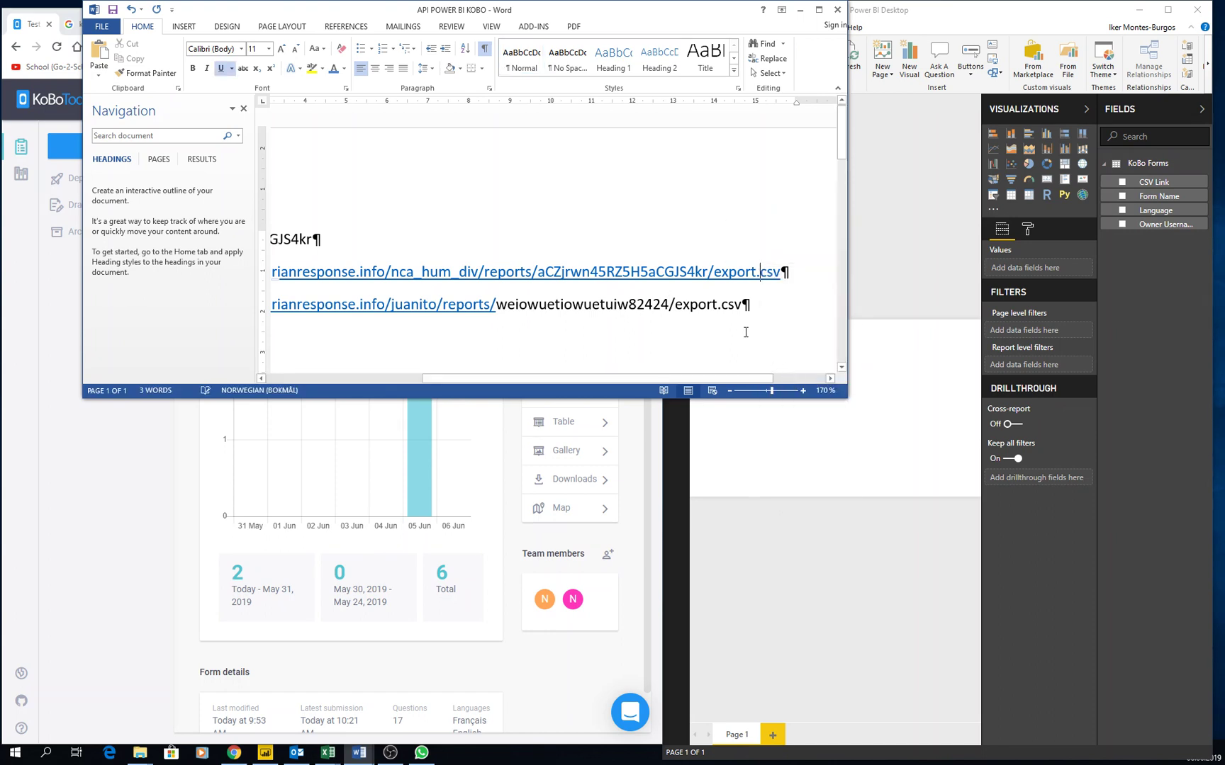
Maximize Power BI and add a Web data source using the pasted KoBo export.csv URL.
{"action": "left_click", "coordinate": [788, 404]}
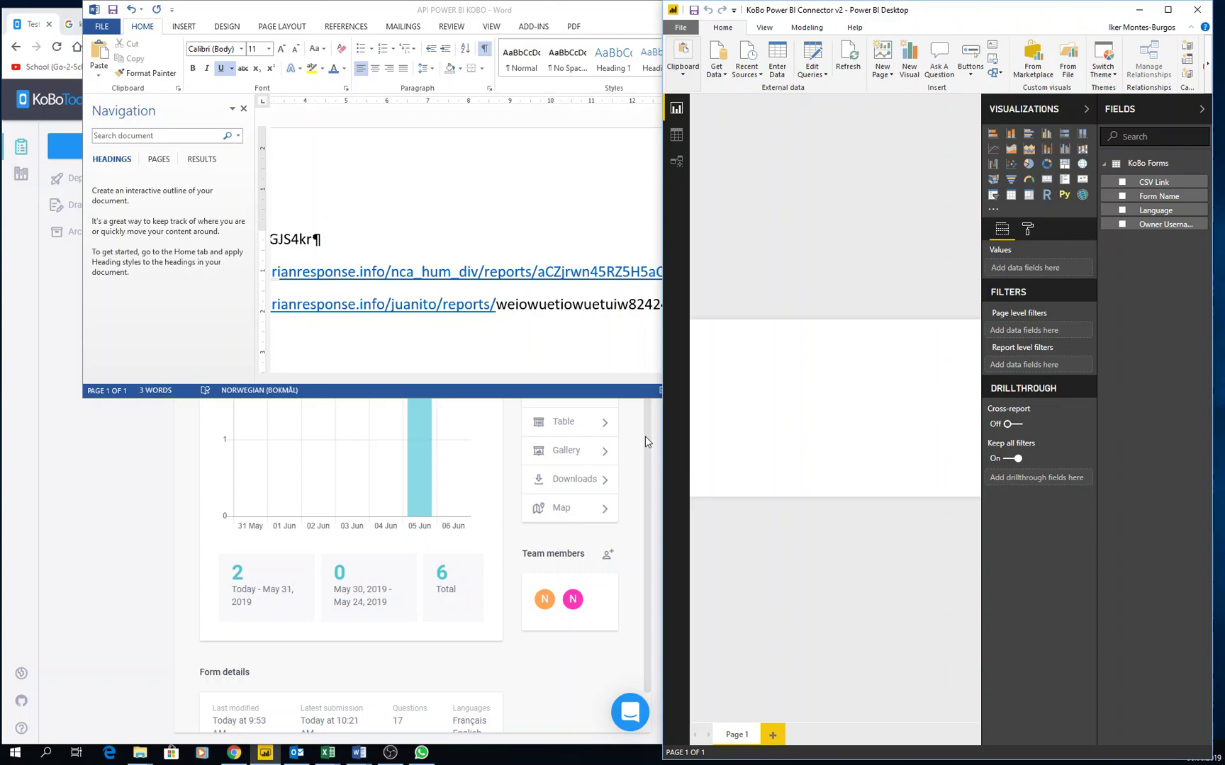
{"action": "double_click", "coordinate": [831, 14]}
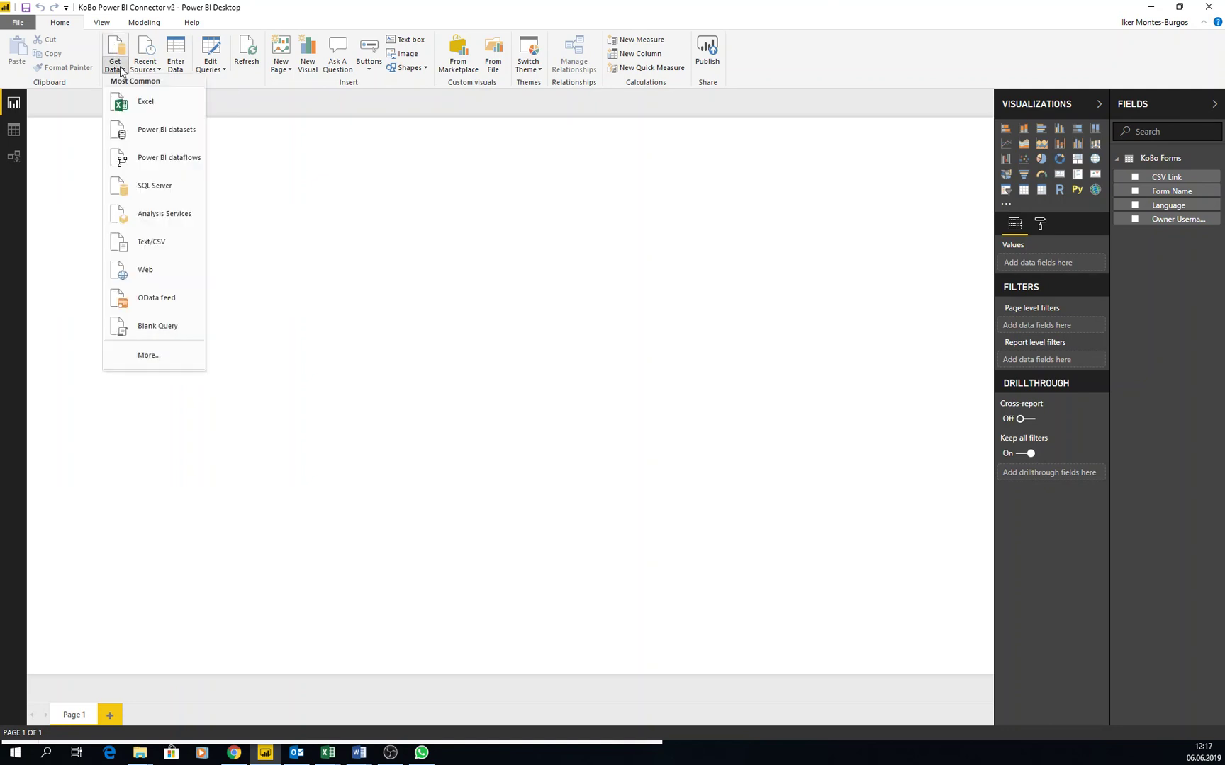
{"action": "left_click", "coordinate": [144, 277]}
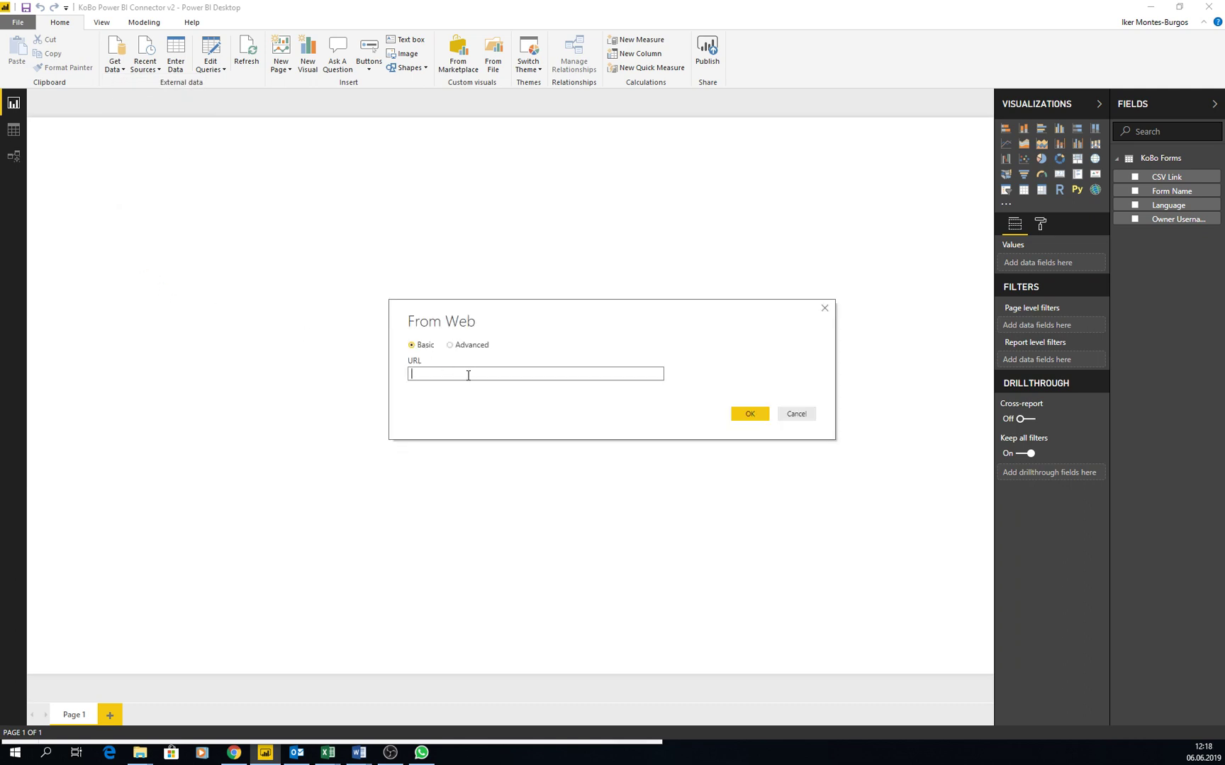
{"action": "right_click", "coordinate": [468, 375]}
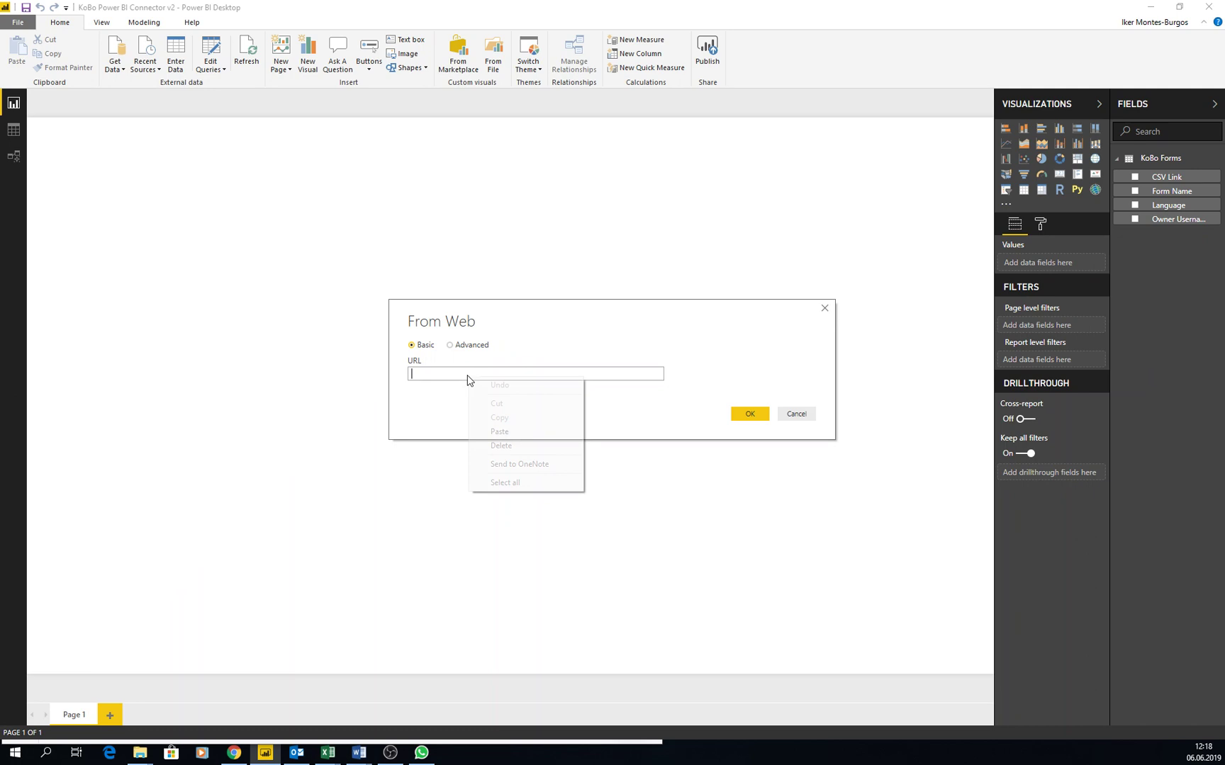
{"action": "left_click", "coordinate": [496, 432]}
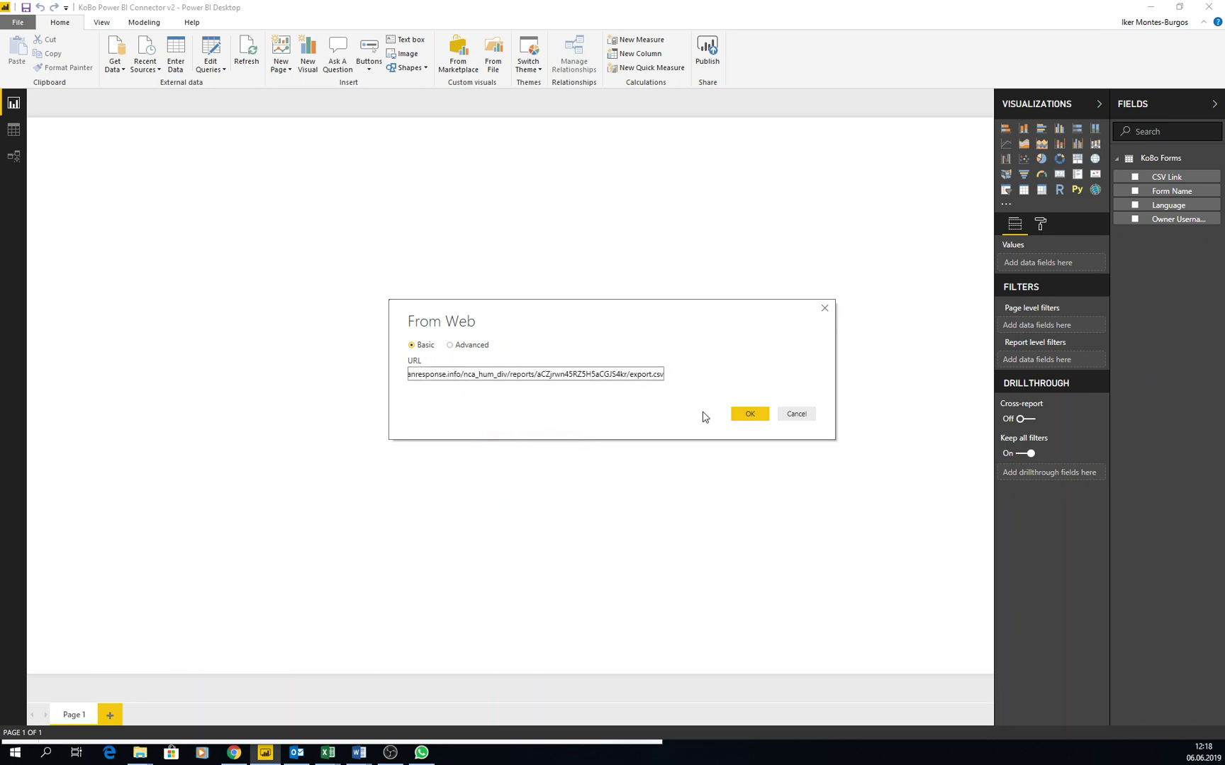
{"action": "left_click", "coordinate": [751, 415]}
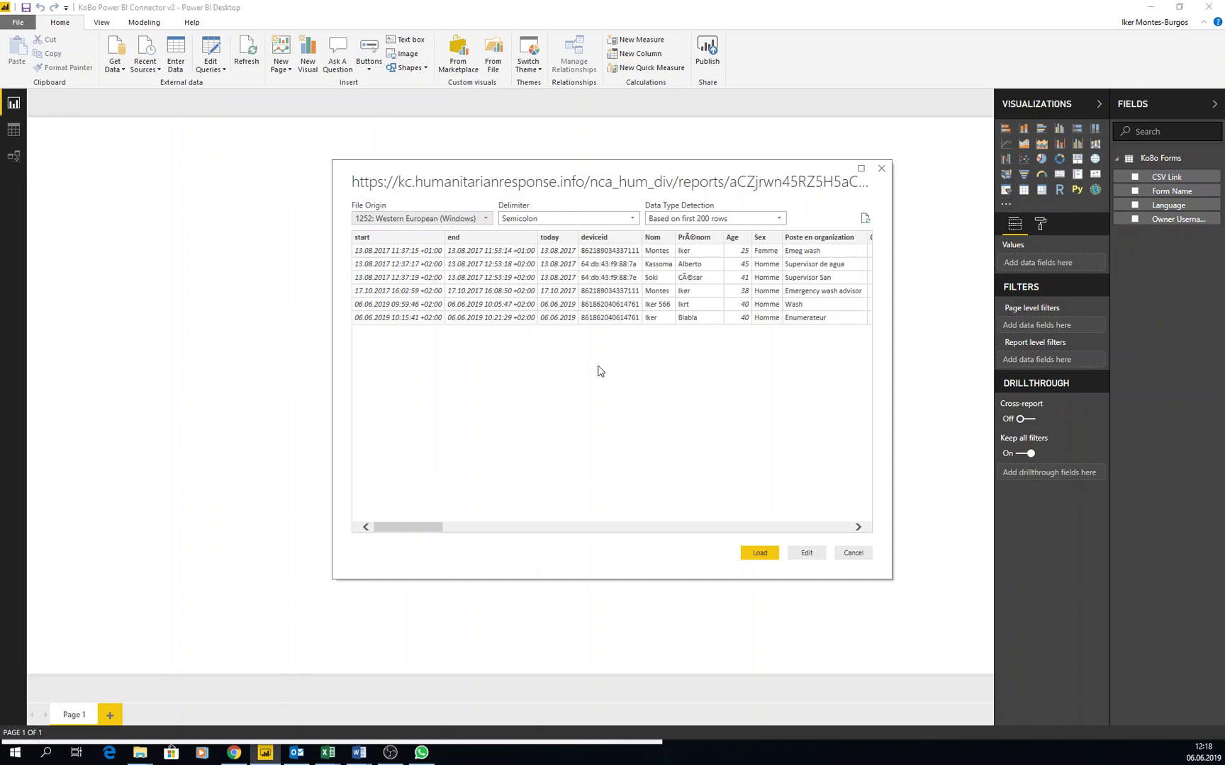
Load the previewed KoBo export.csv data as the 'export' table.
{"action": "left_click", "coordinate": [748, 557]}
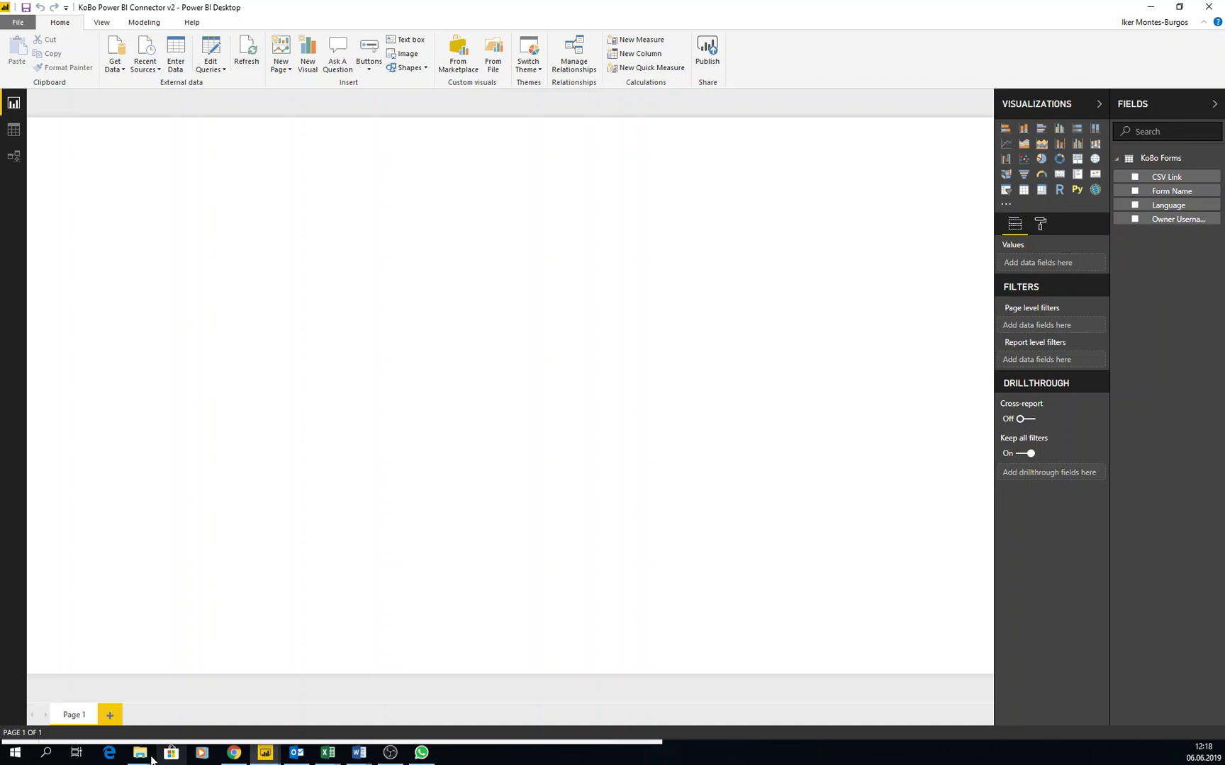
{"action": "left_click", "coordinate": [359, 753]}
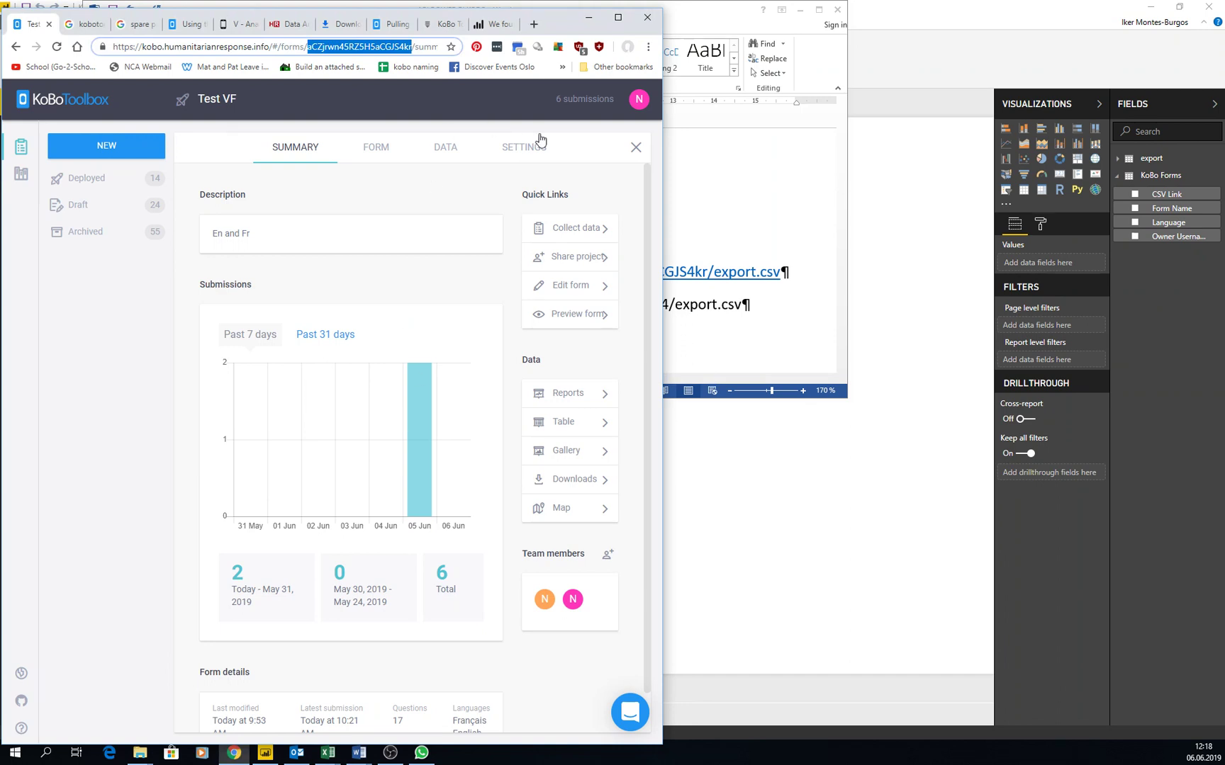
{"action": "left_click", "coordinate": [444, 146]}
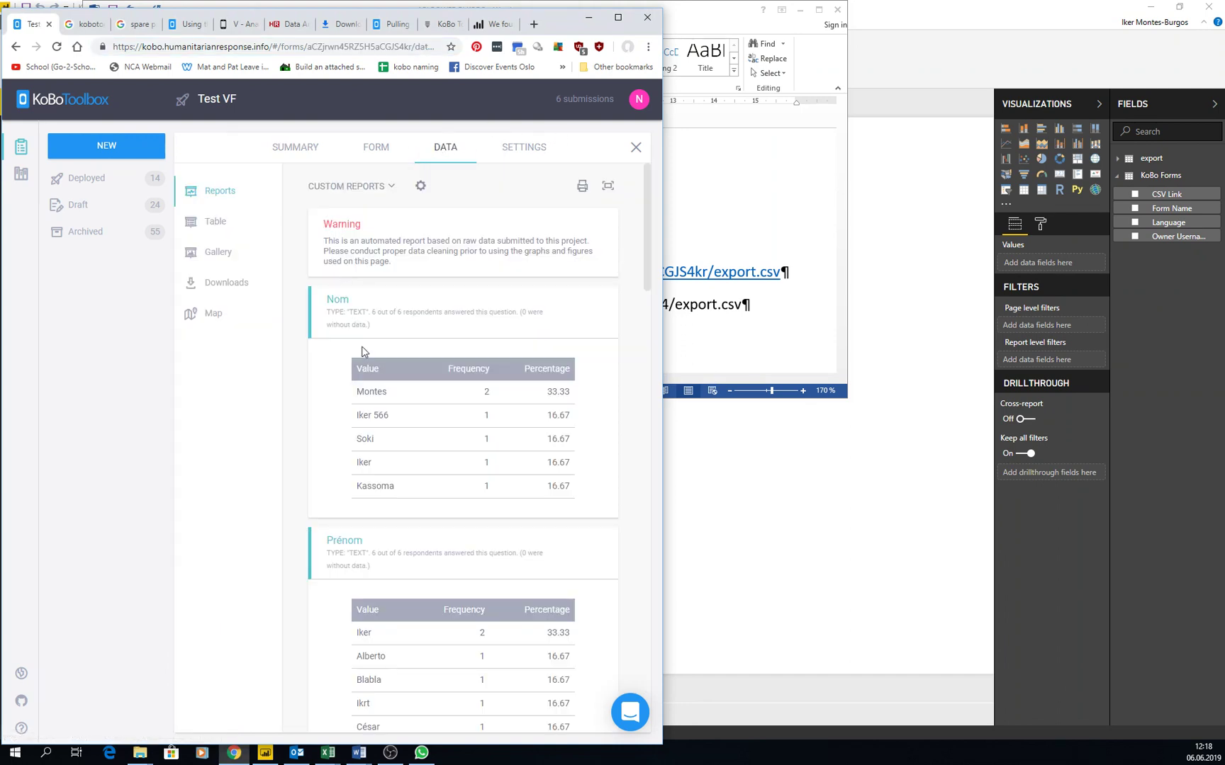
{"action": "left_click", "coordinate": [214, 222]}
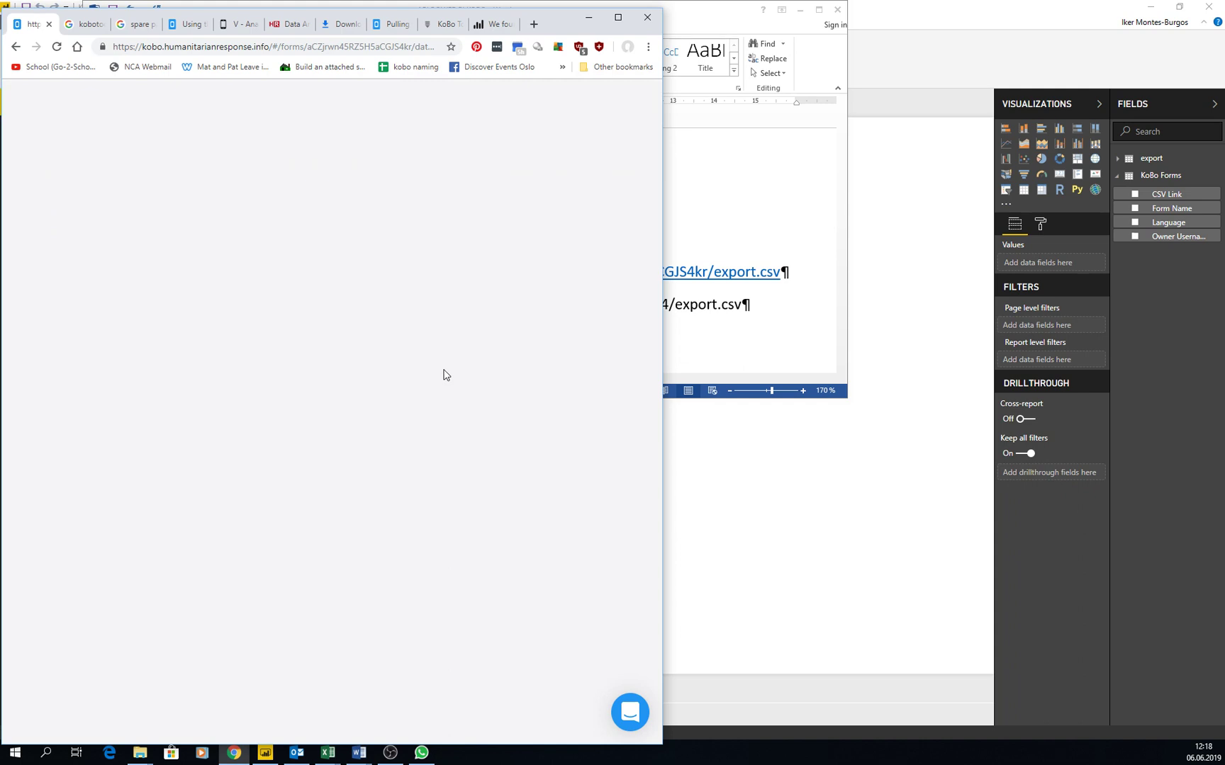
{"action": "left_click", "coordinate": [837, 13]}
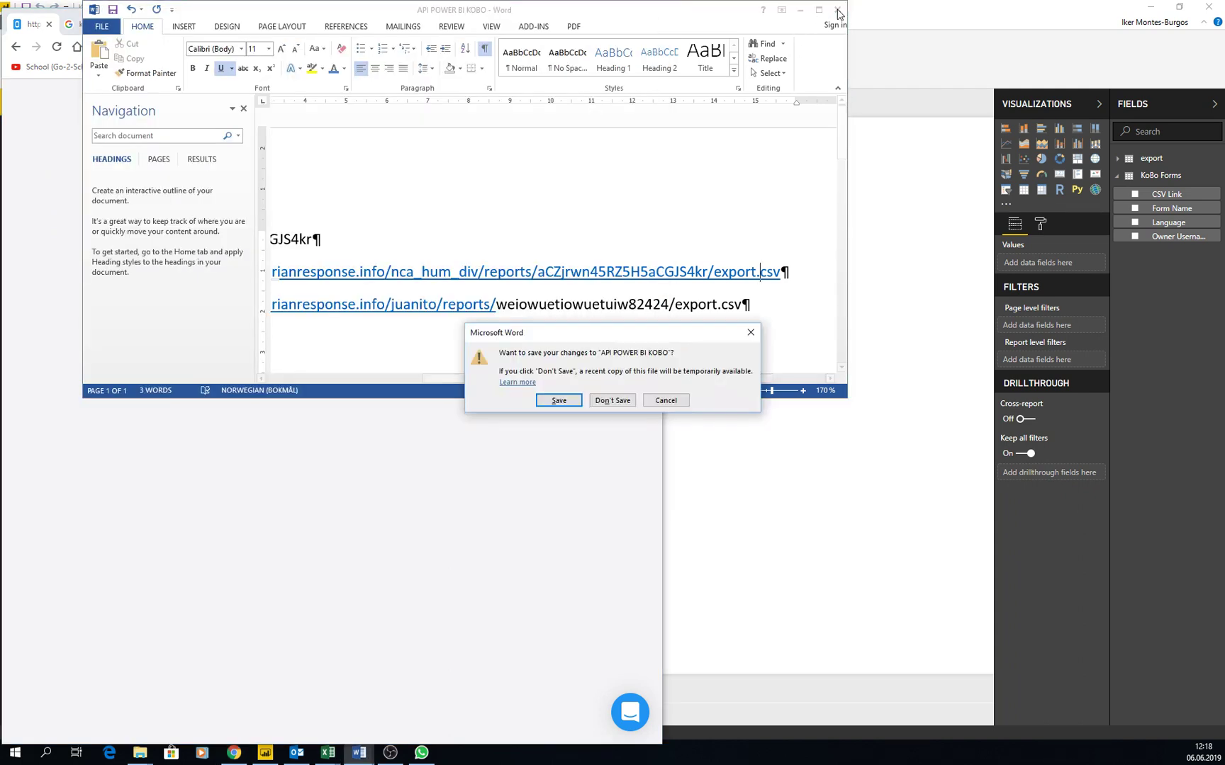
{"action": "left_click", "coordinate": [664, 398]}
{"action": "left_click", "coordinate": [800, 12]}
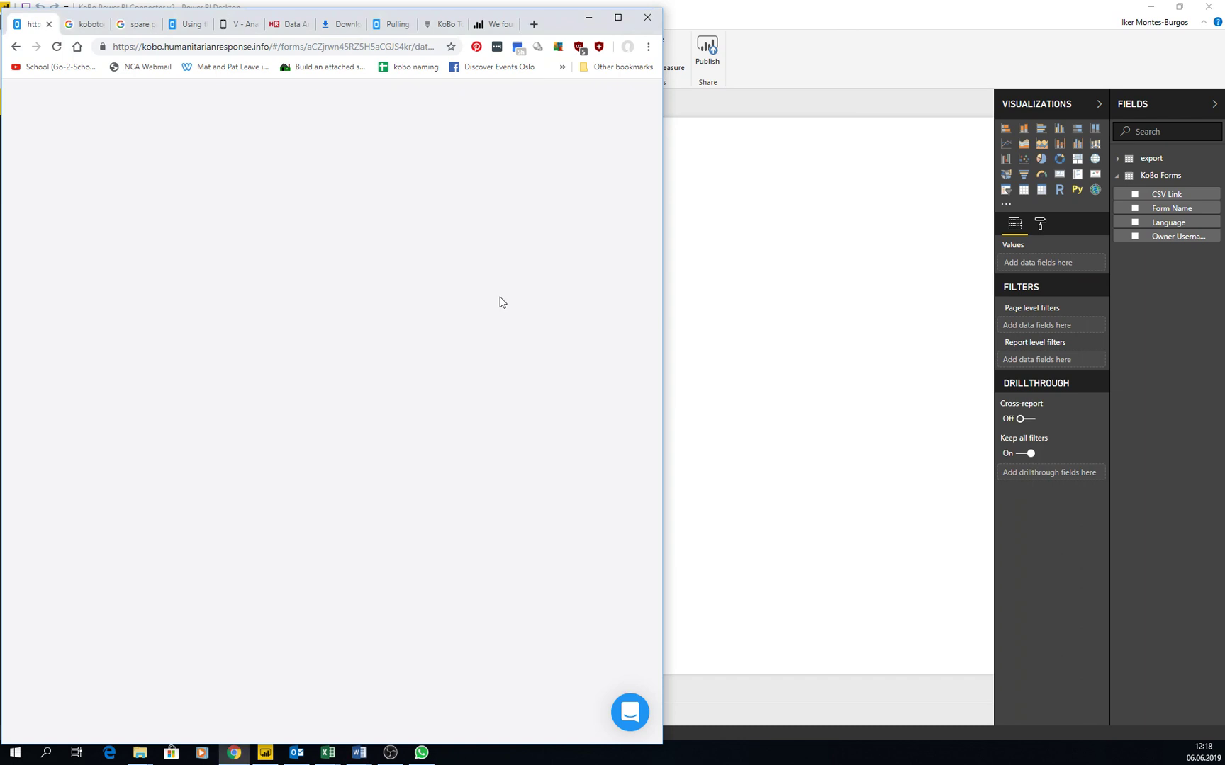
{"action": "left_click", "coordinate": [679, 306]}
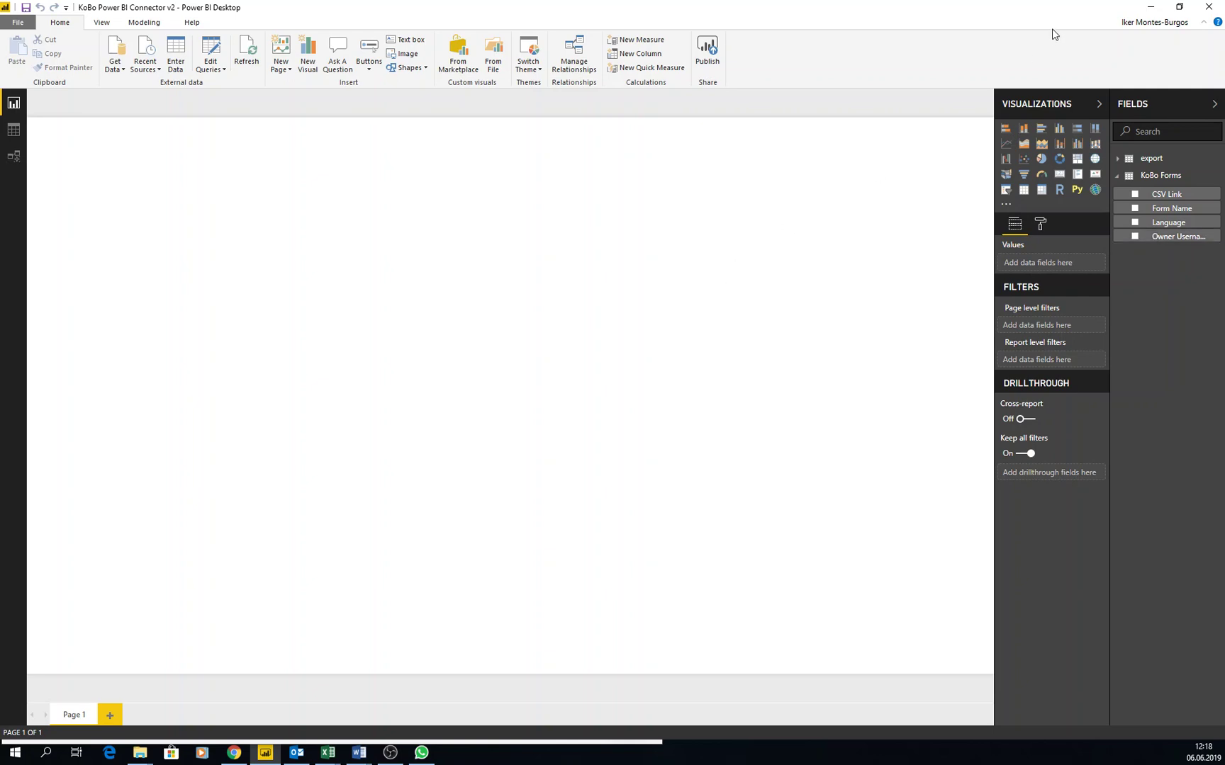
Expand the export table and widen the Fields pane so names like _Coord GPS de la personne_latitude show fully.
{"action": "left_click", "coordinate": [1139, 161]}
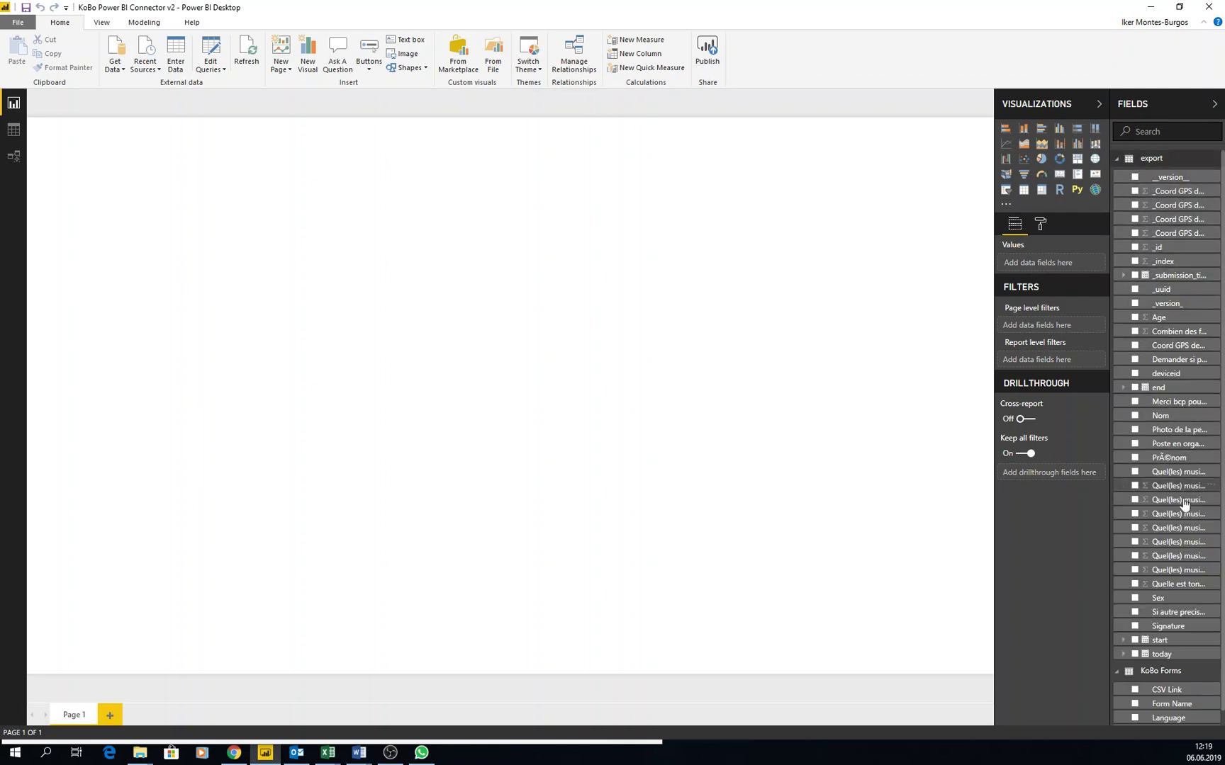
{"action": "left_click_drag", "start_coordinate": [1111, 264], "coordinate": [952, 257]}
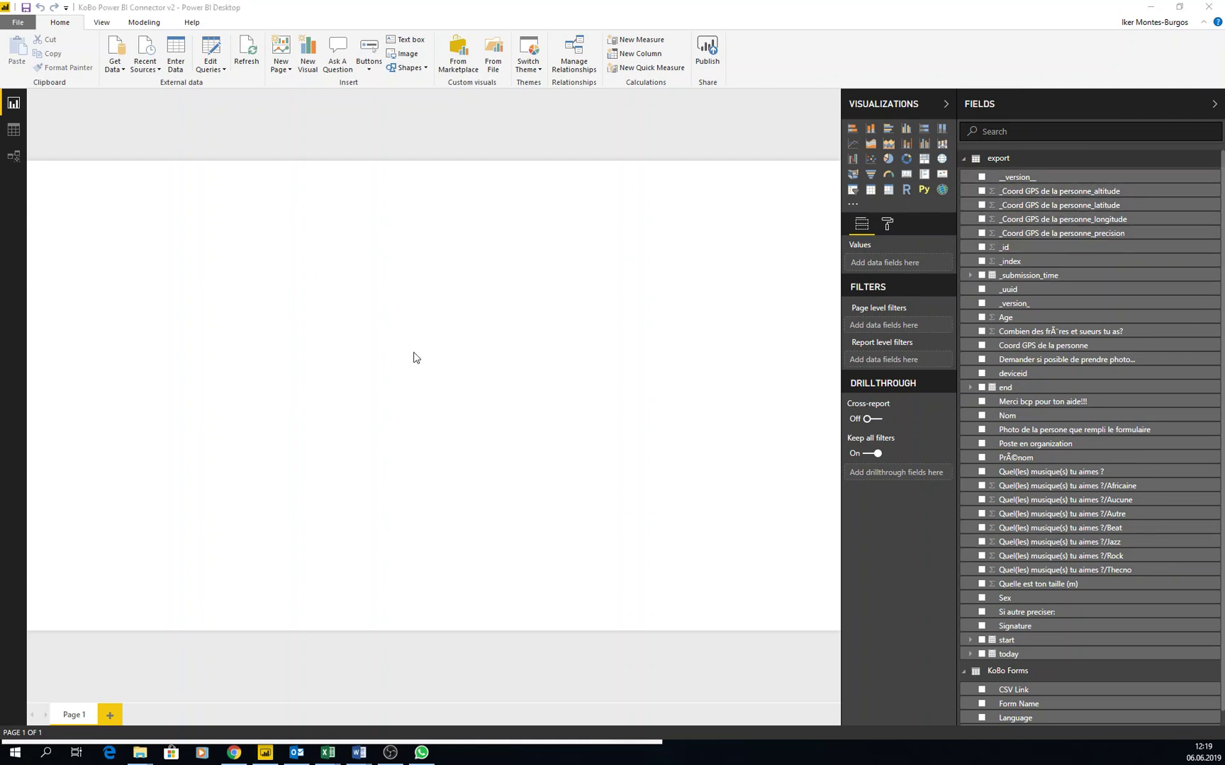
{"action": "key", "text": "alt+Tab"}
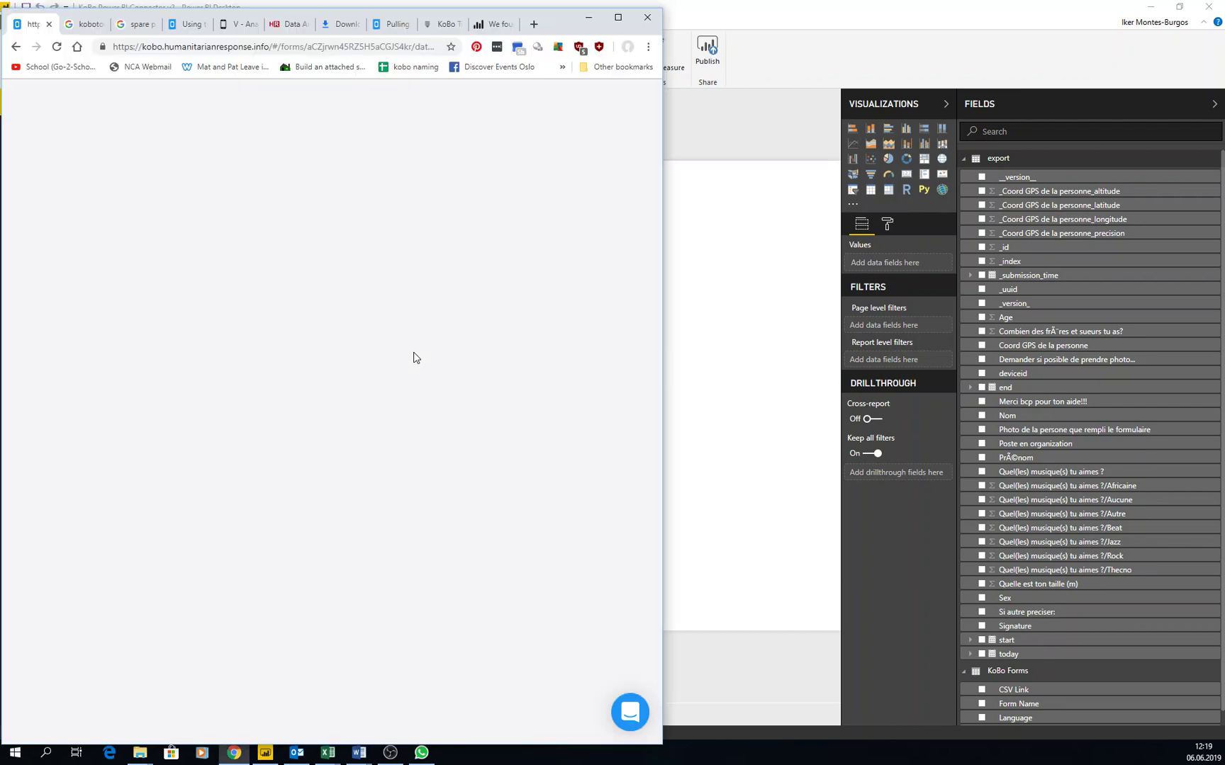
{"action": "left_click", "coordinate": [254, 48]}
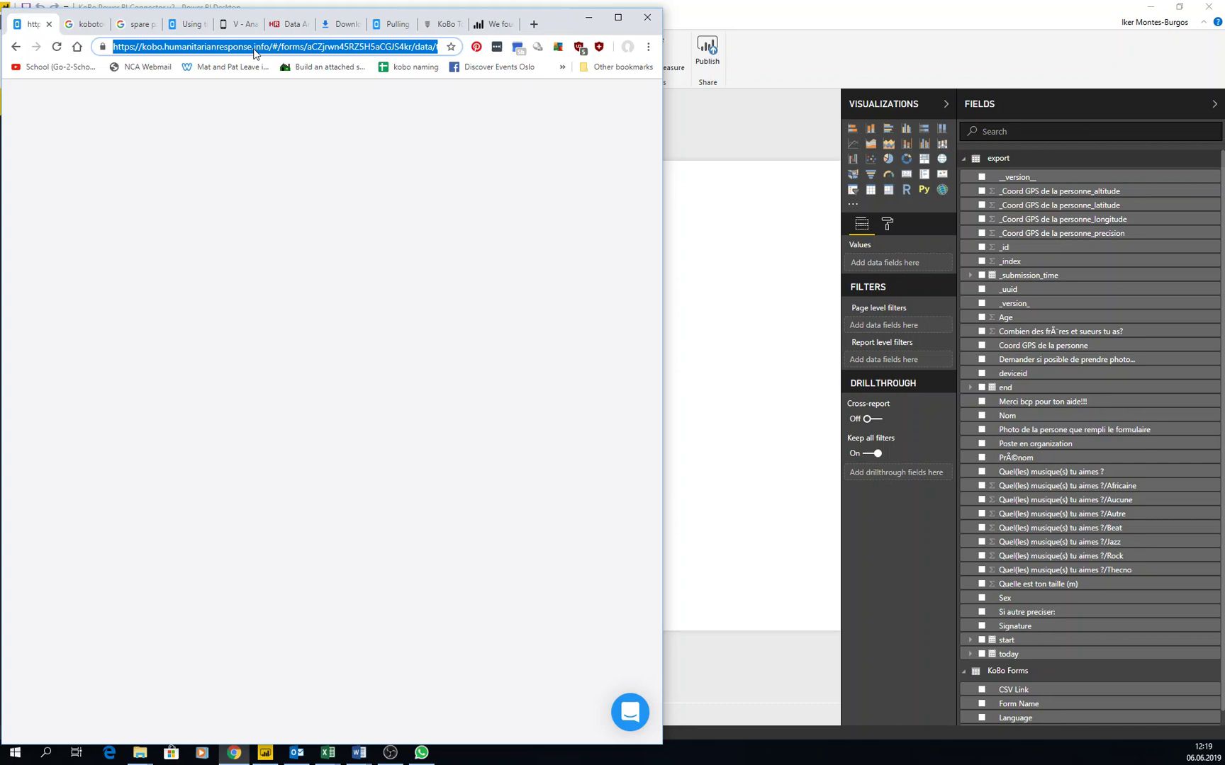
{"action": "key", "text": "Return"}
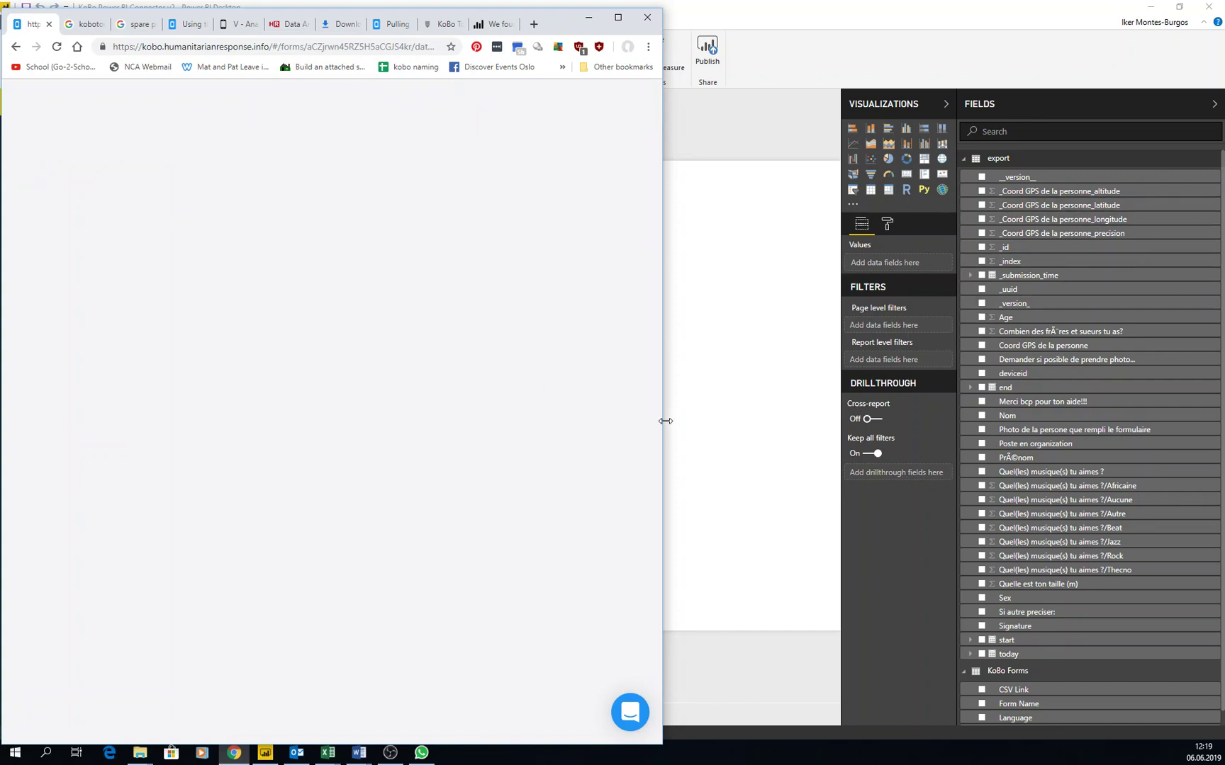
{"action": "left_click", "coordinate": [700, 374]}
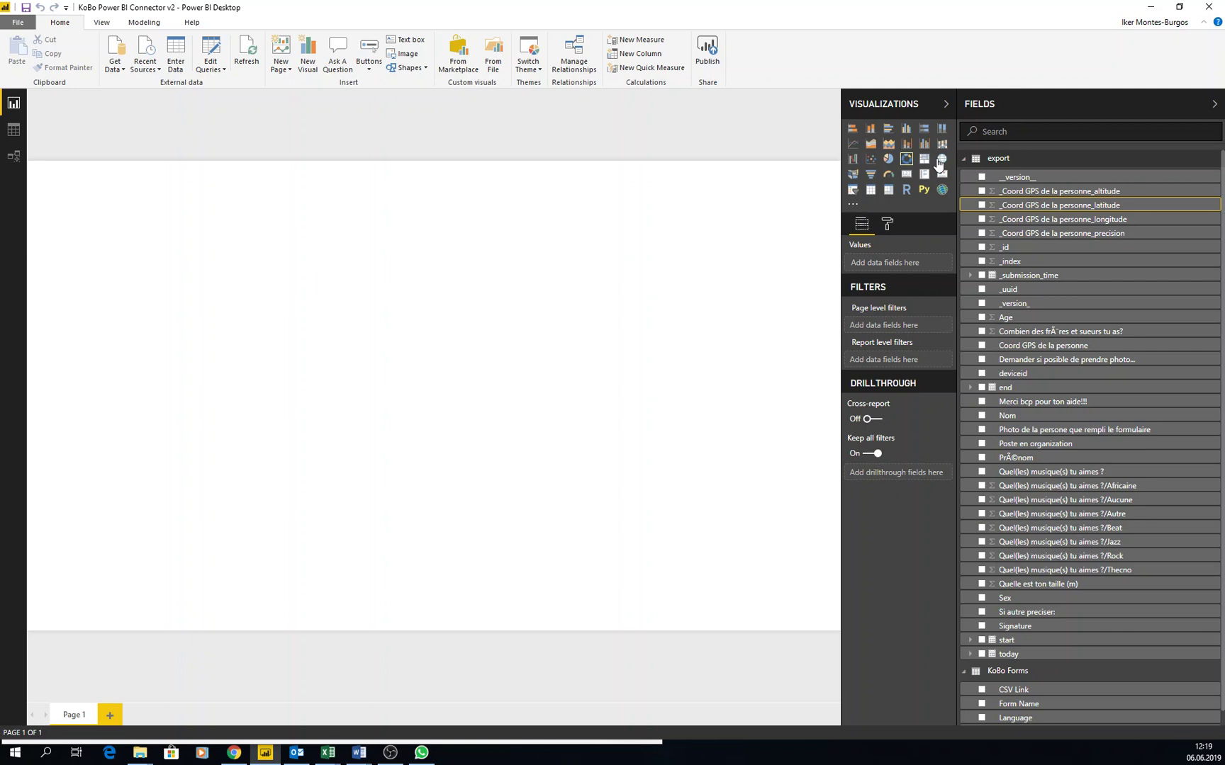
{"action": "key", "text": "alt+Tab"}
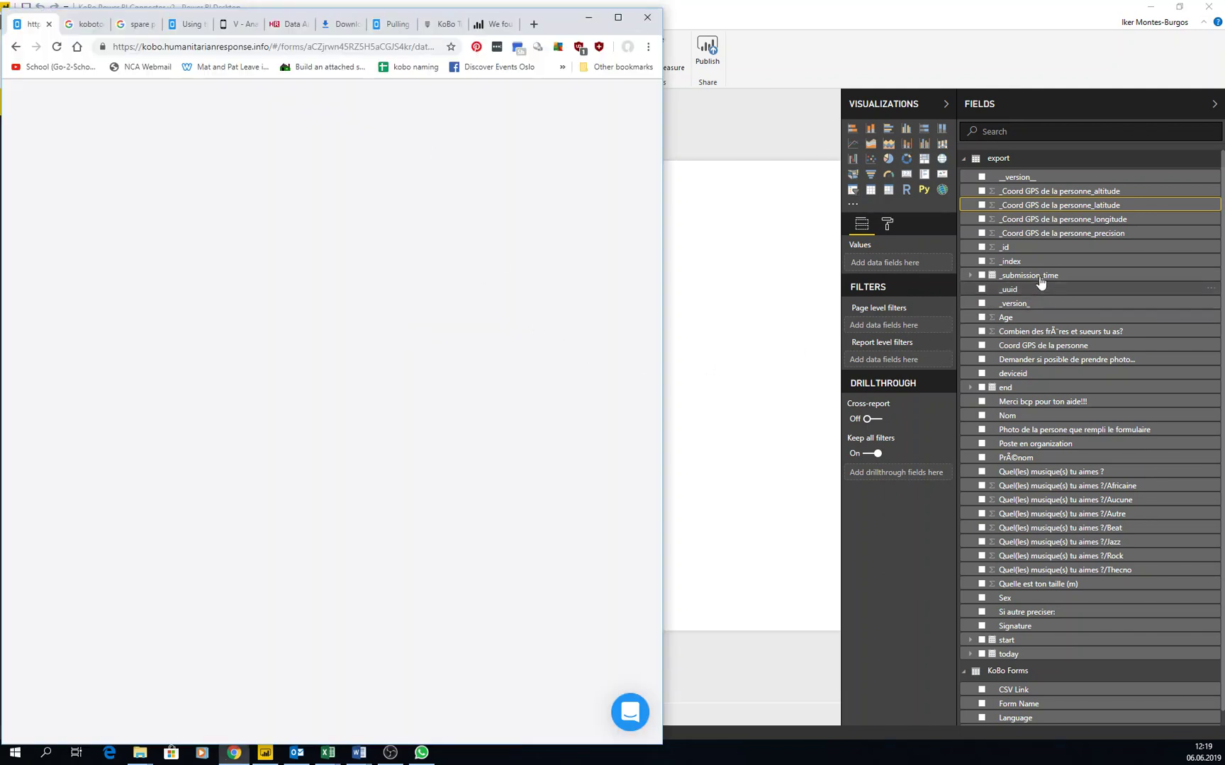
{"action": "left_click", "coordinate": [694, 271]}
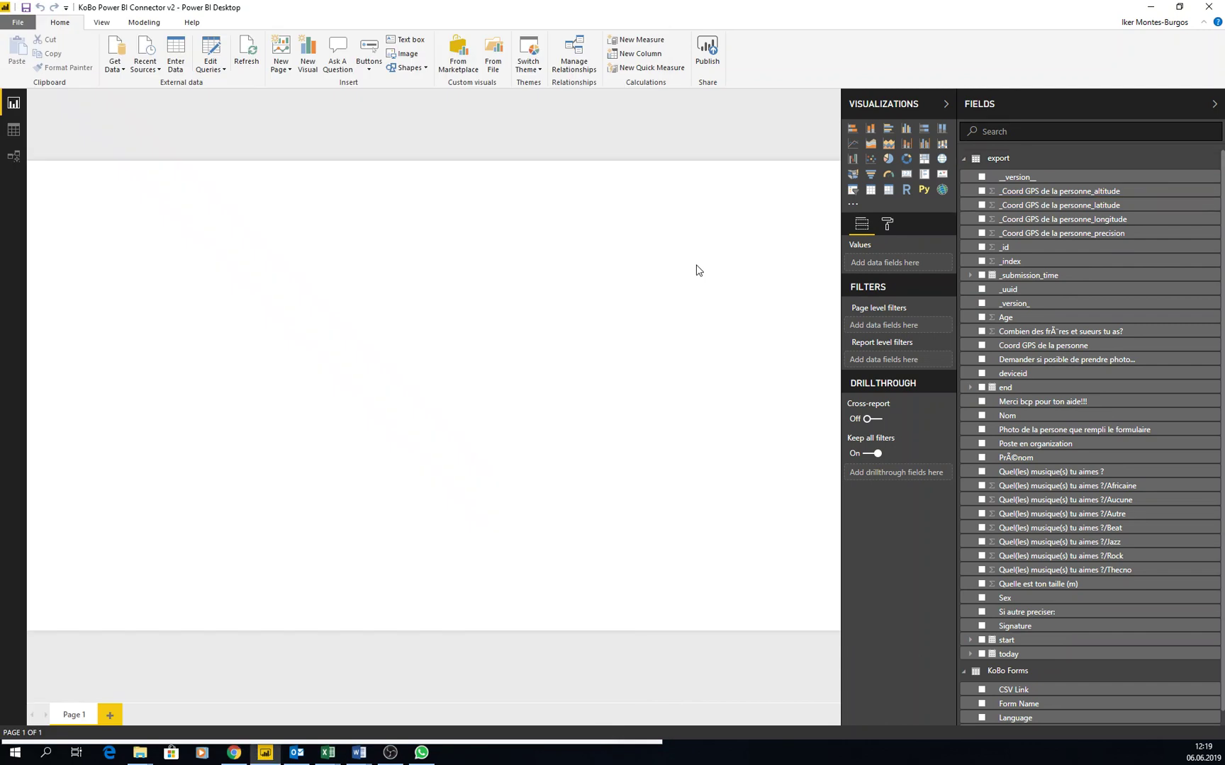